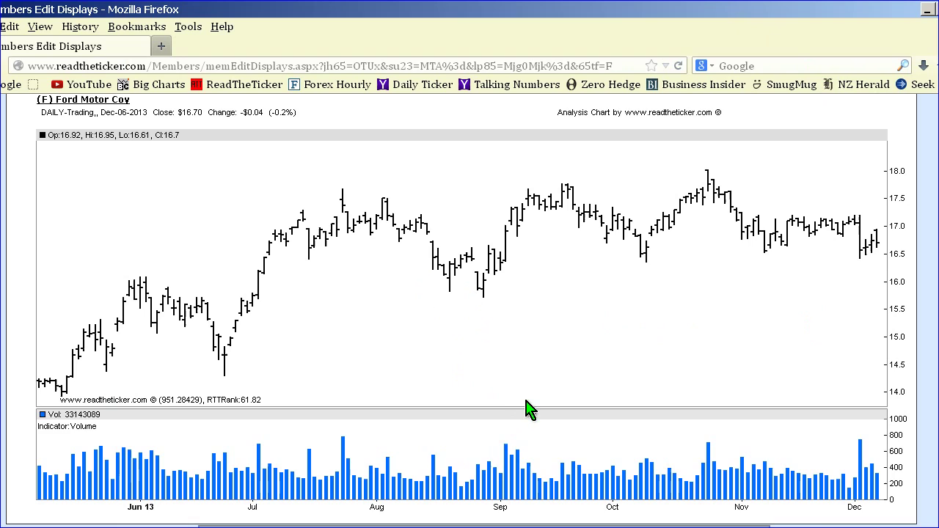
Mark early September and late October on the Ford daily chart, then move the OBV.png diagram up
click(509, 444)
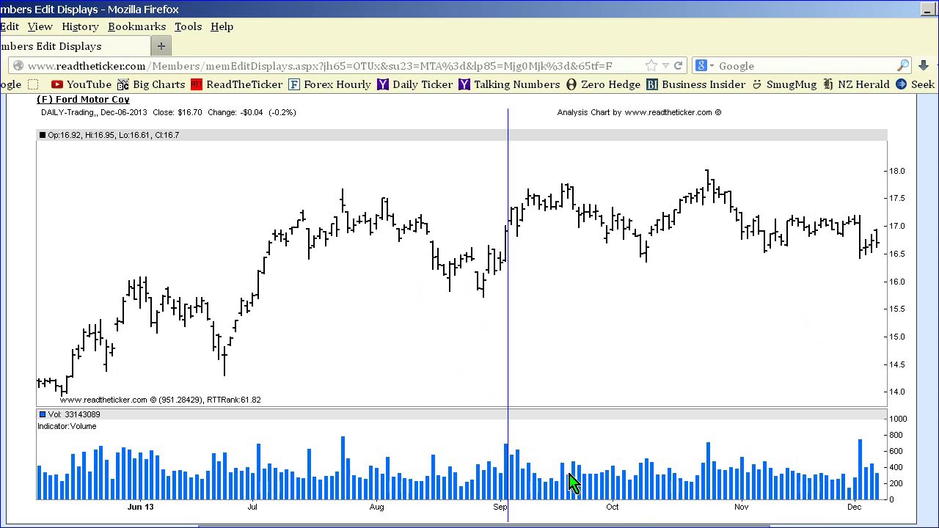
click(691, 485)
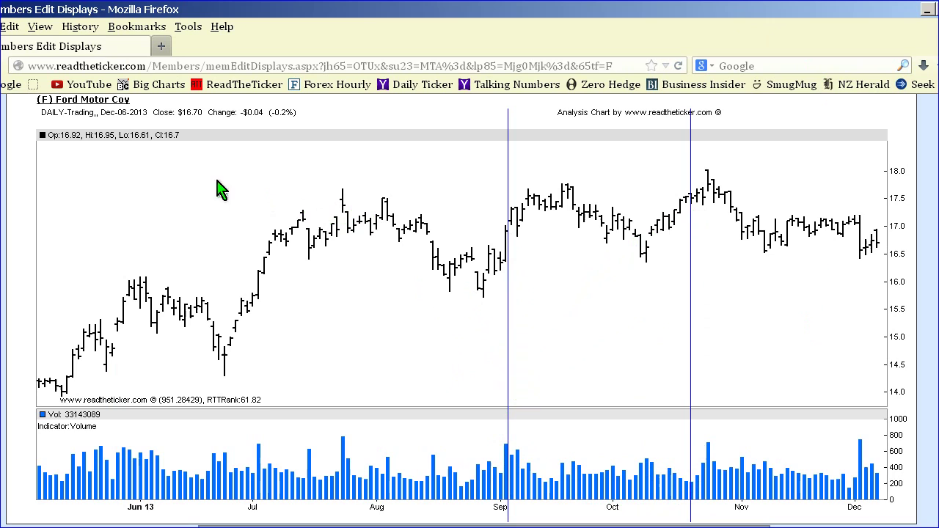
drag(696, 191, 685, 78)
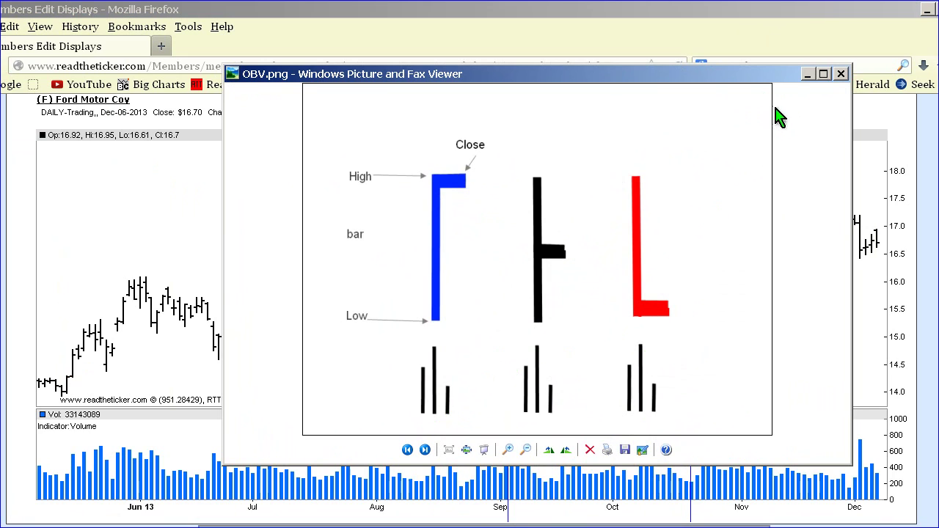
Close the OBV.png diagram window so the Ford daily chart shows fully
click(843, 75)
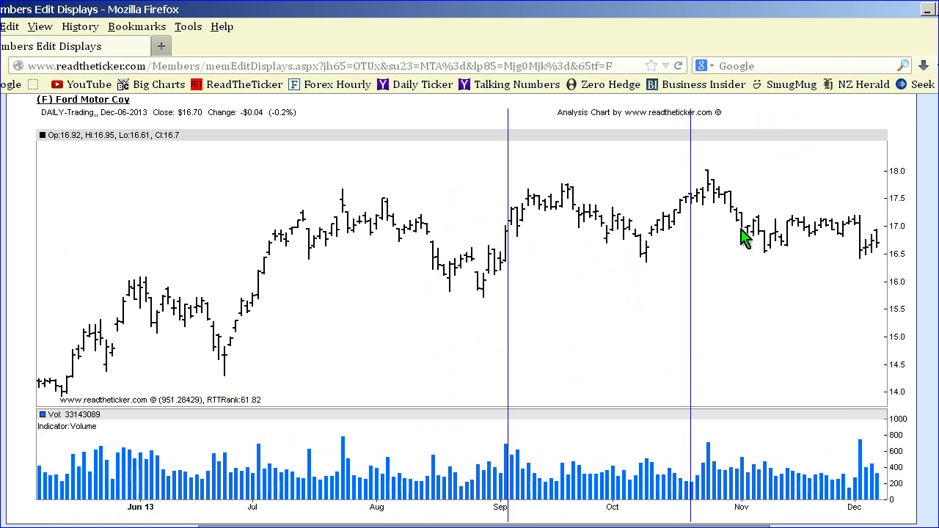
Bring up the Ford swing chart window and review its RTTTrendStatus and weekly RTTOBV panels
click(426, 522)
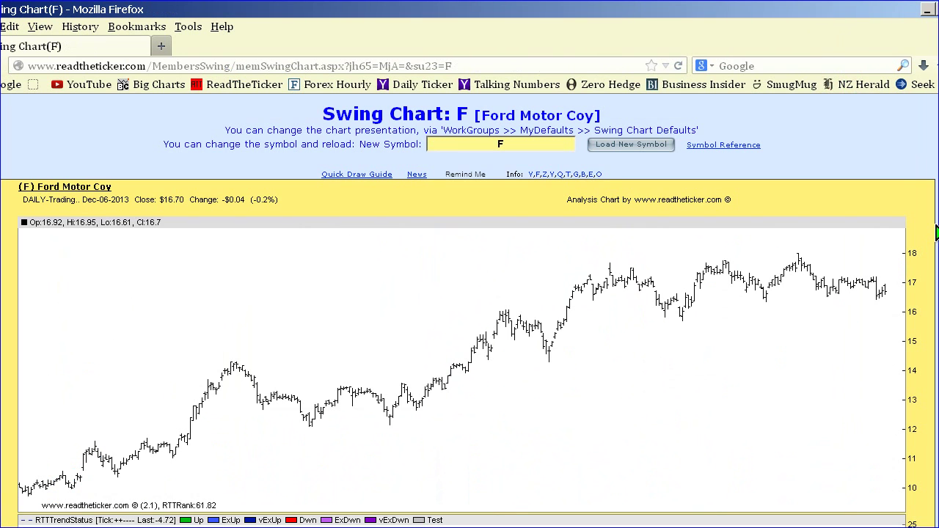
scroll(937, 233, down, 3)
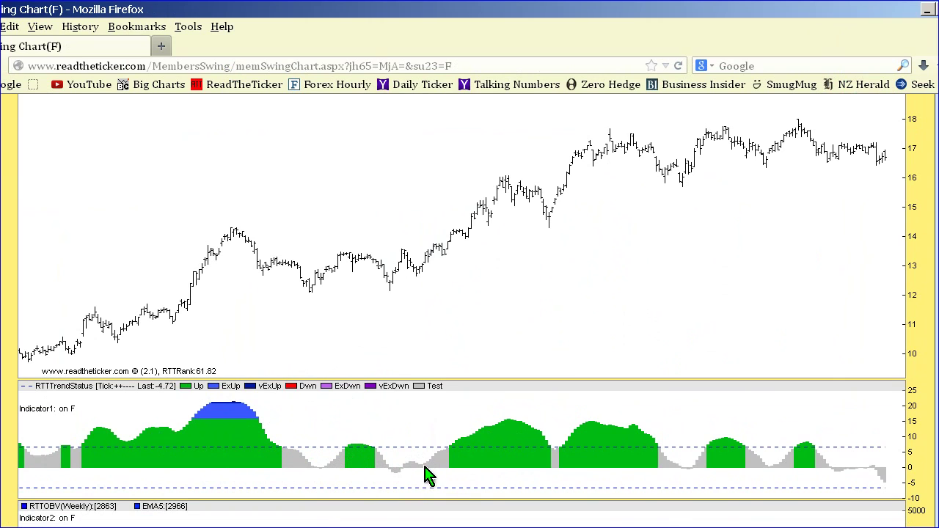
scroll(877, 295, up, 1)
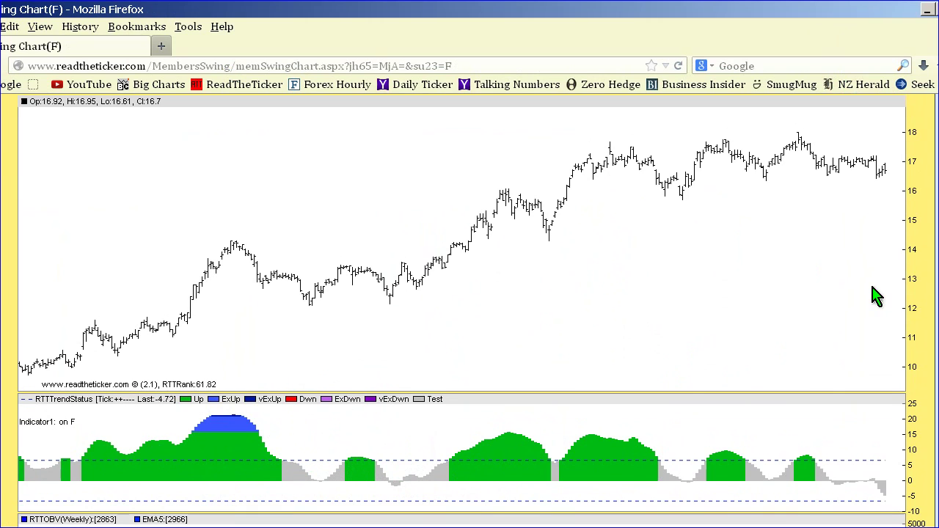
scroll(877, 295, down, 2)
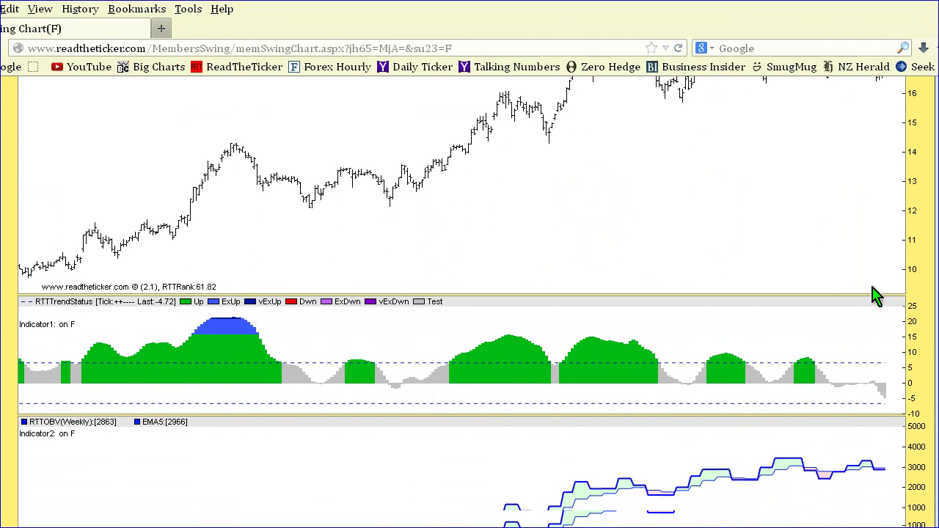
scroll(877, 295, down, 7)
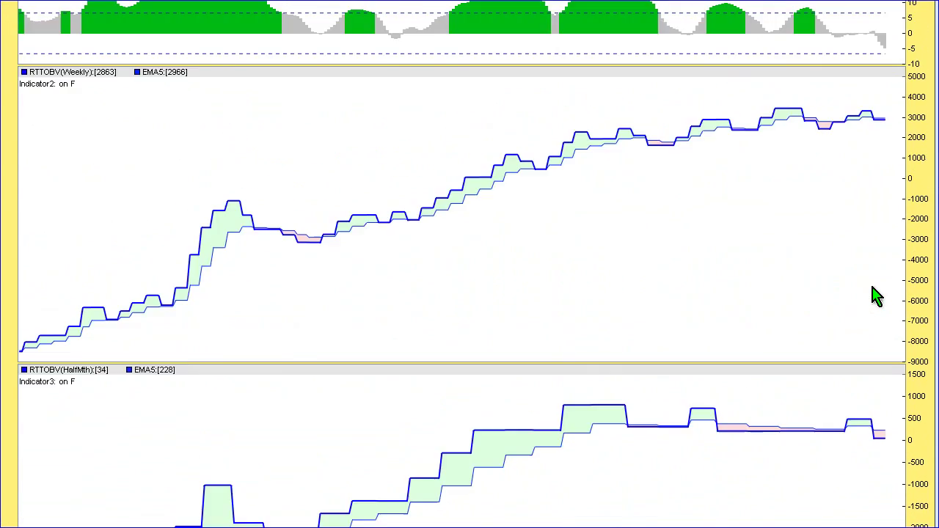
scroll(877, 295, up, 5)
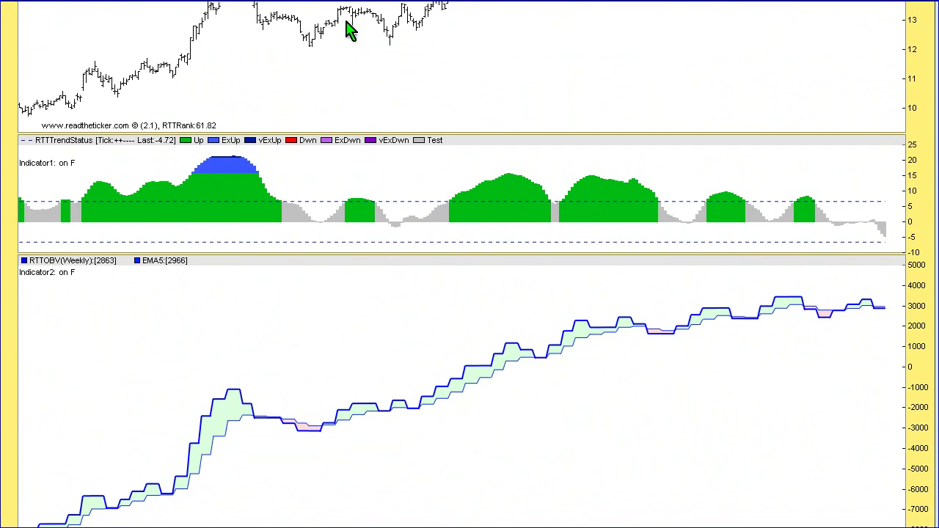
scroll(925, 72, up, 4)
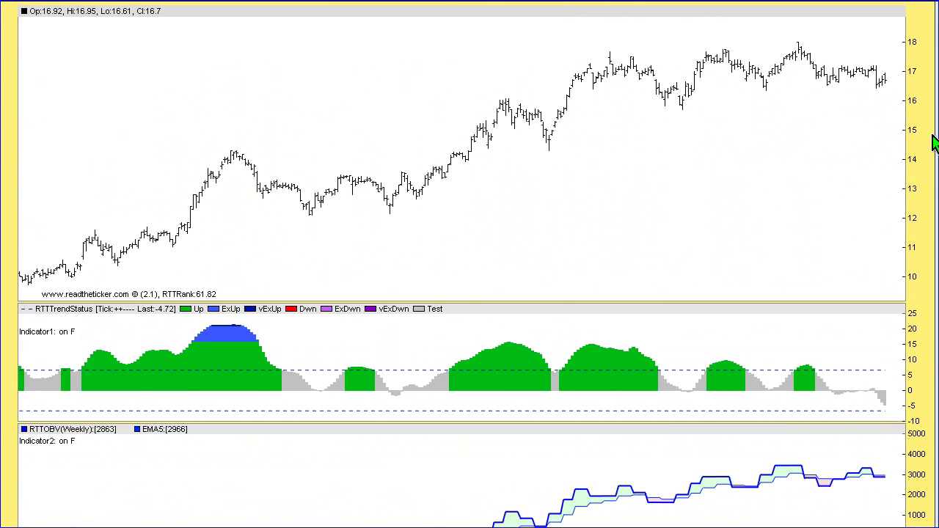
scroll(935, 143, down, 3)
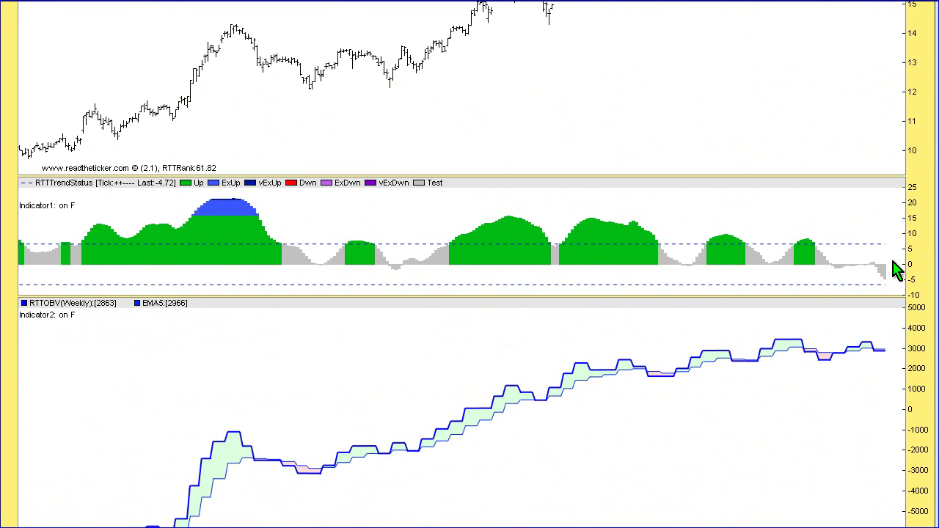
scroll(896, 270, up, 3)
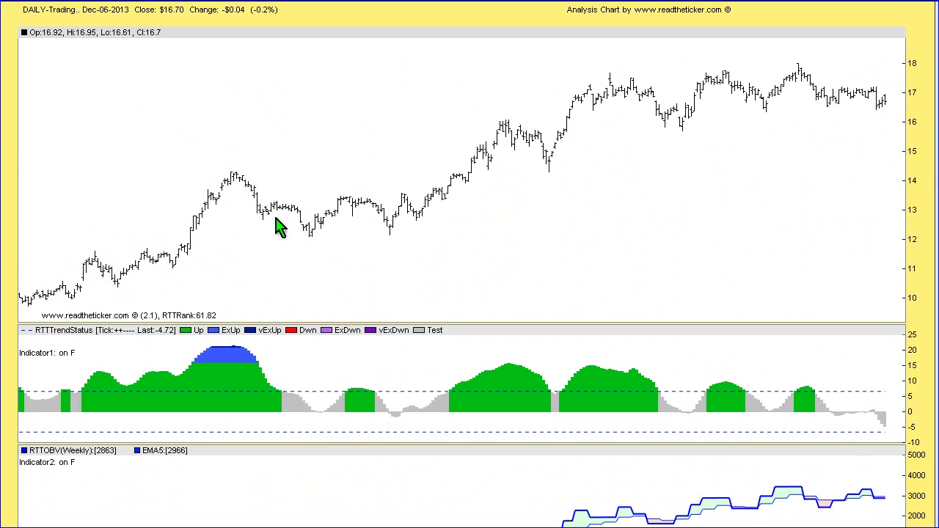
scroll(925, 167, down, 3)
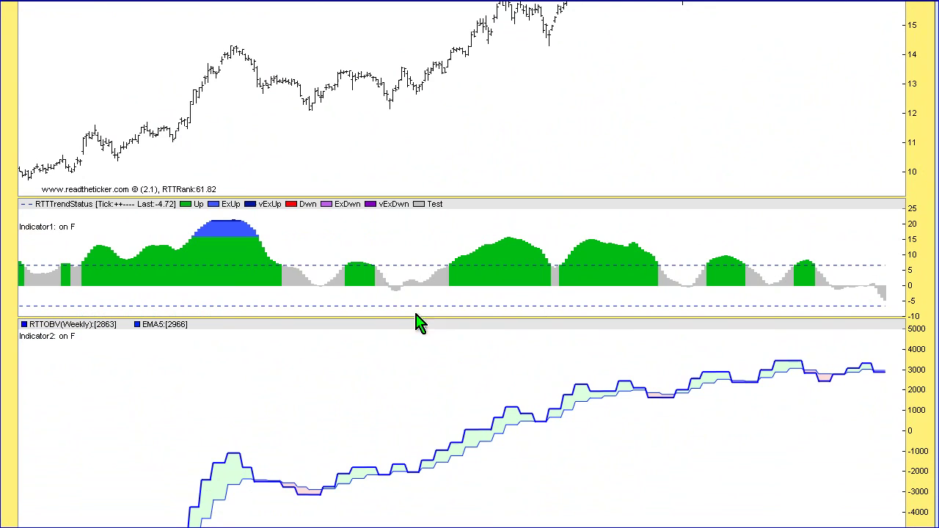
click(235, 66)
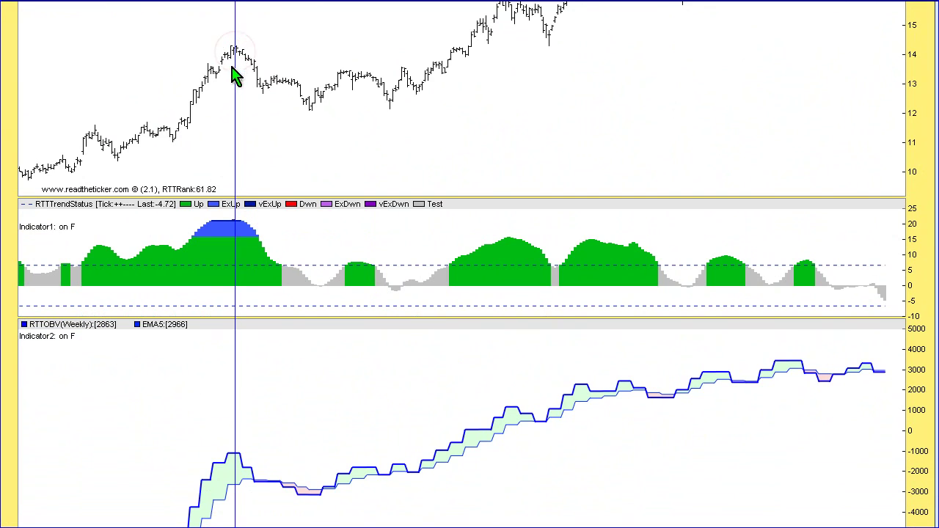
click(316, 101)
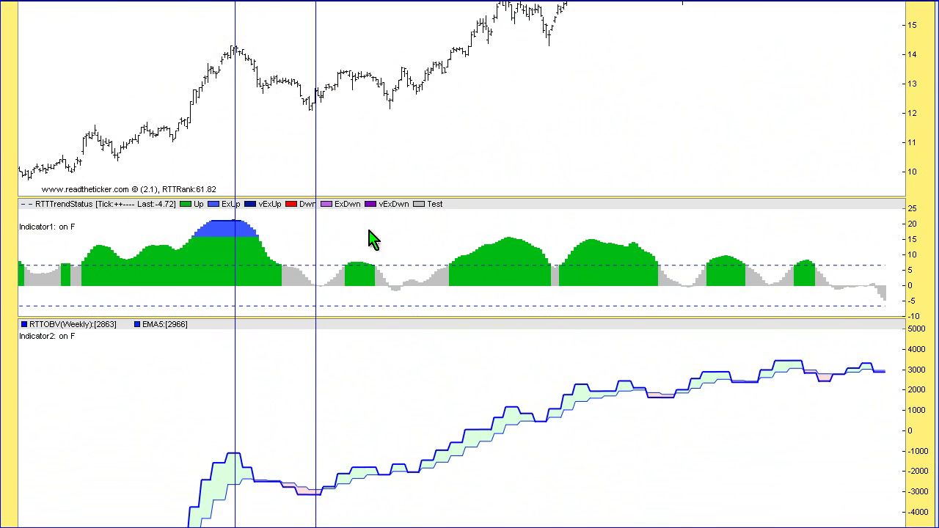
click(353, 79)
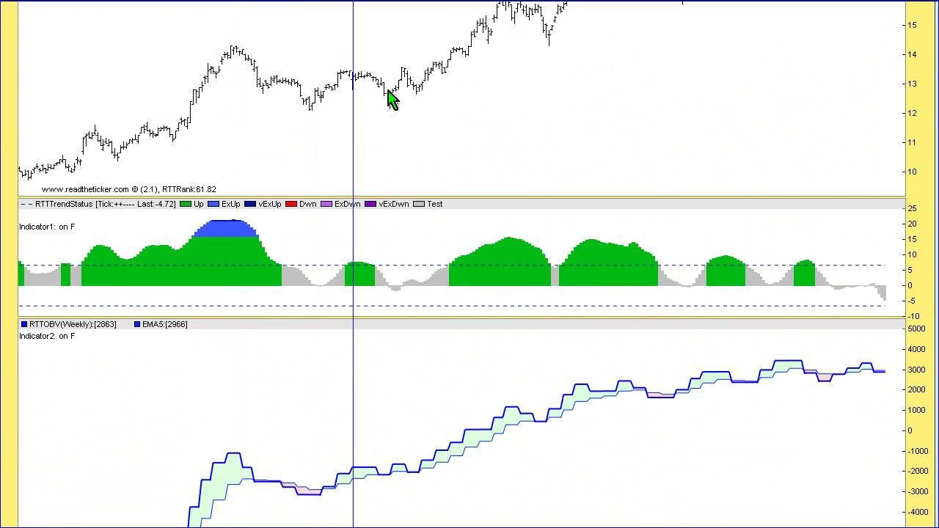
click(399, 96)
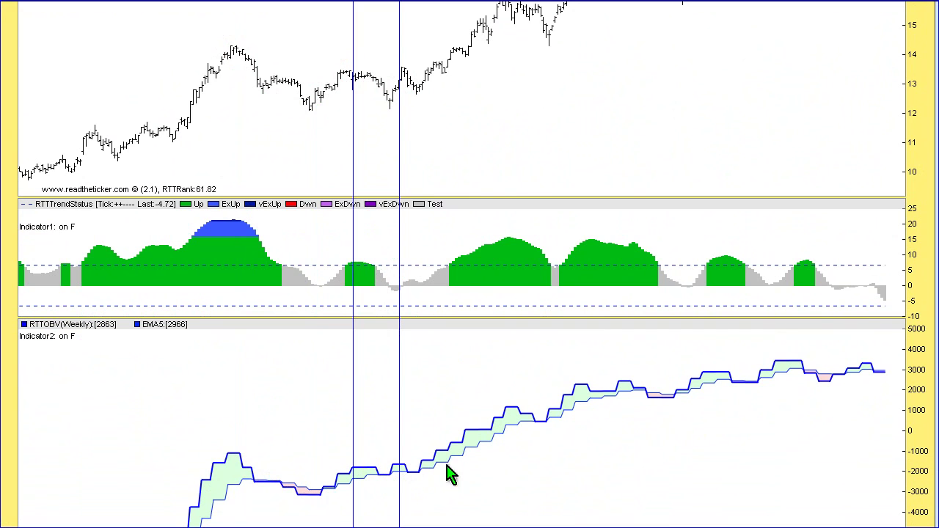
scroll(913, 76, up, 3)
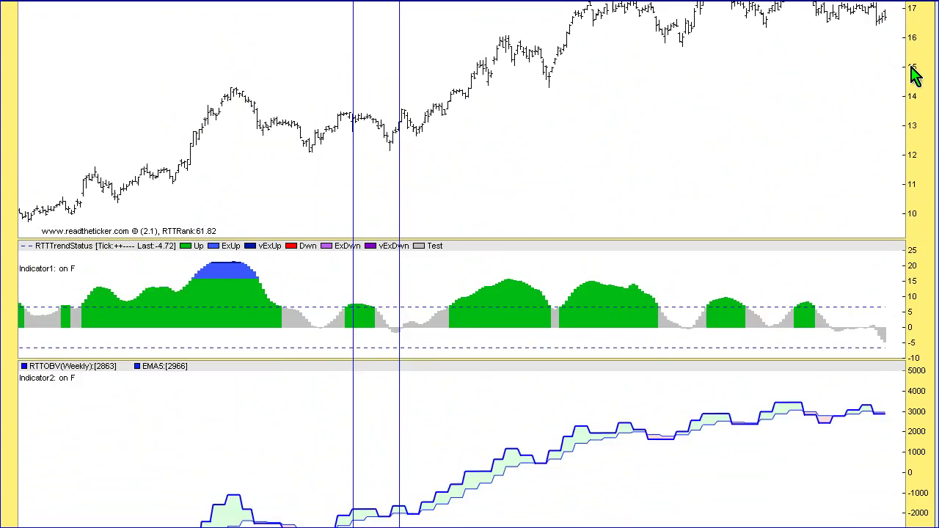
click(587, 134)
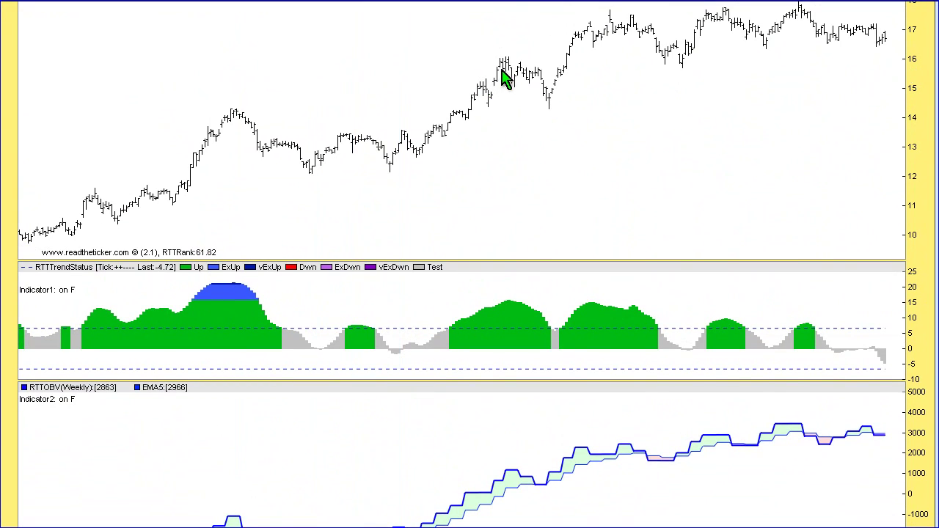
click(503, 69)
click(552, 116)
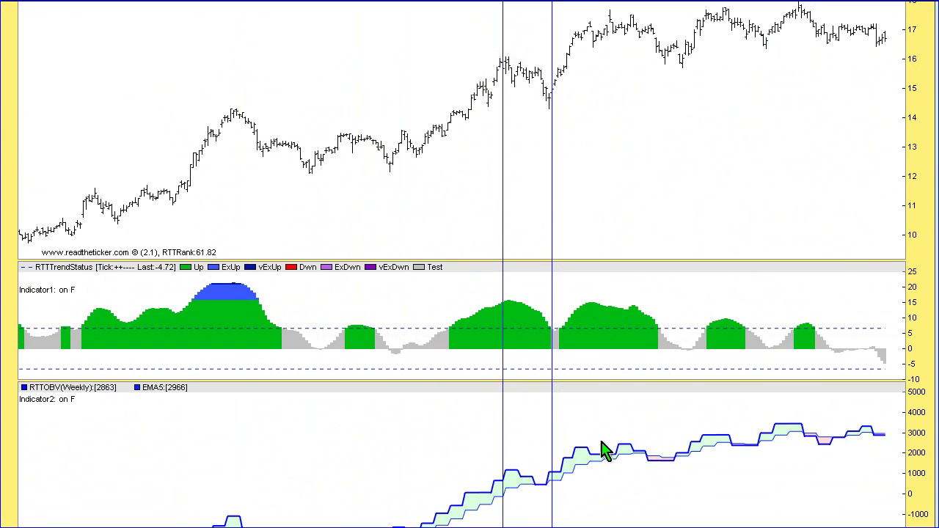
click(634, 145)
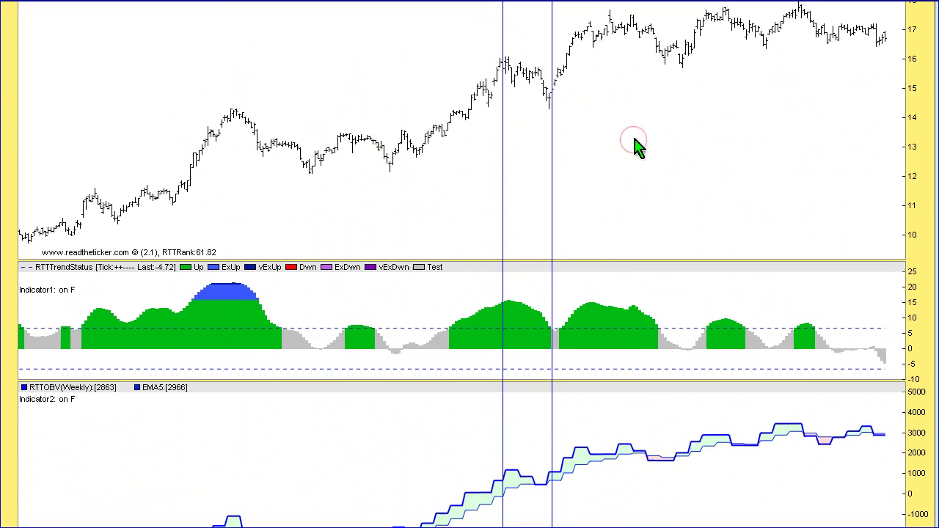
click(628, 29)
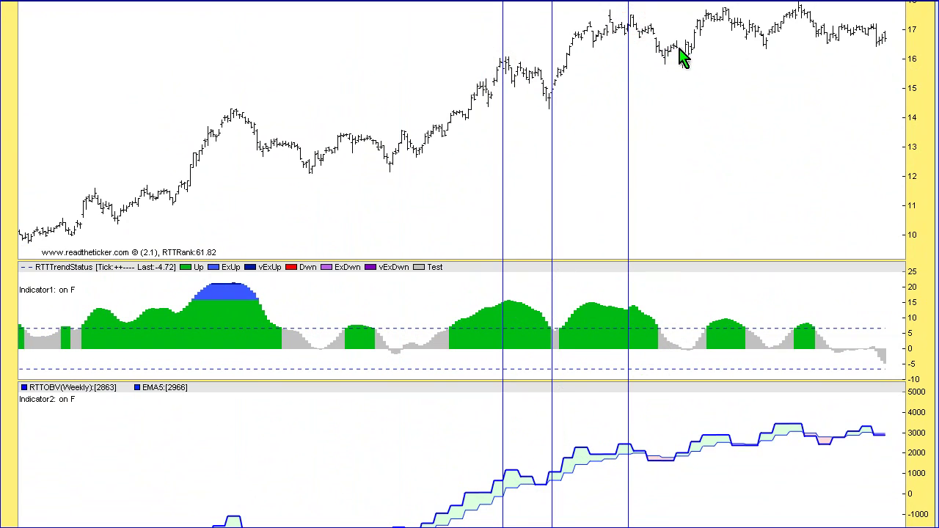
click(681, 53)
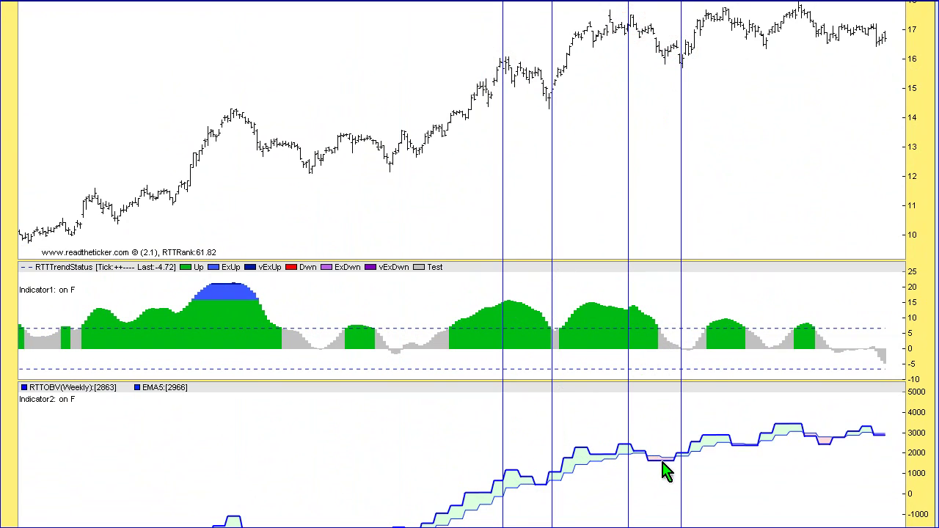
click(753, 130)
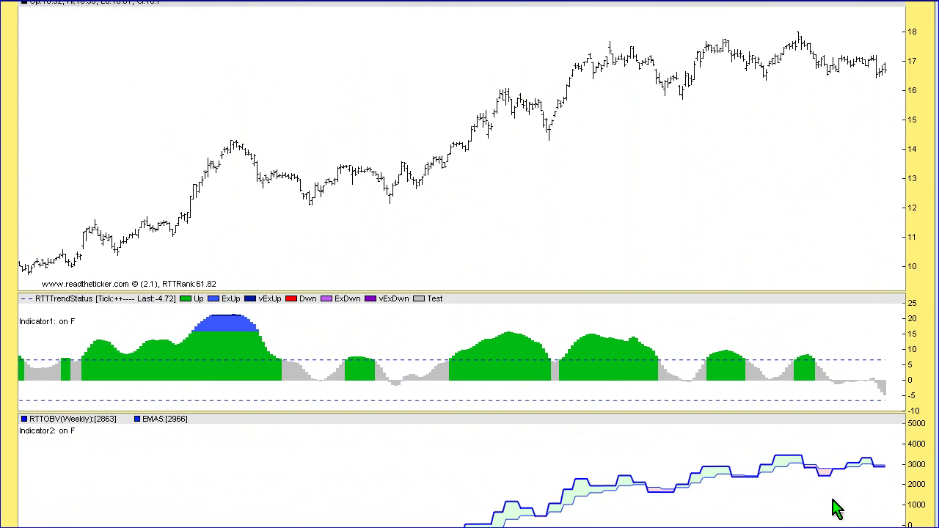
click(825, 475)
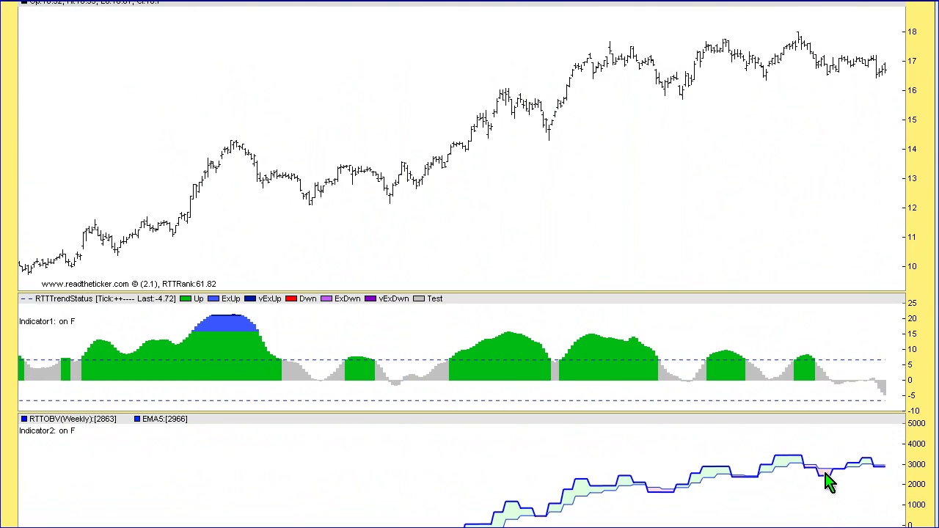
click(866, 461)
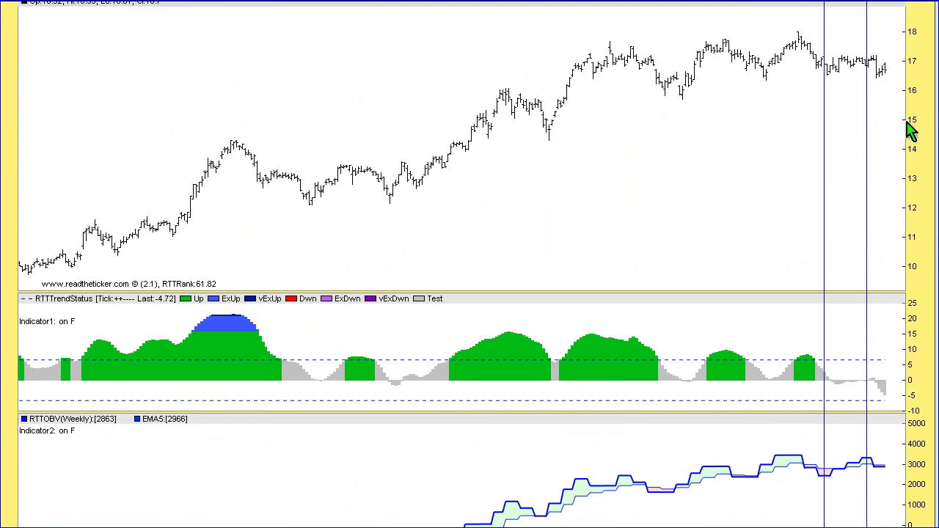
click(859, 506)
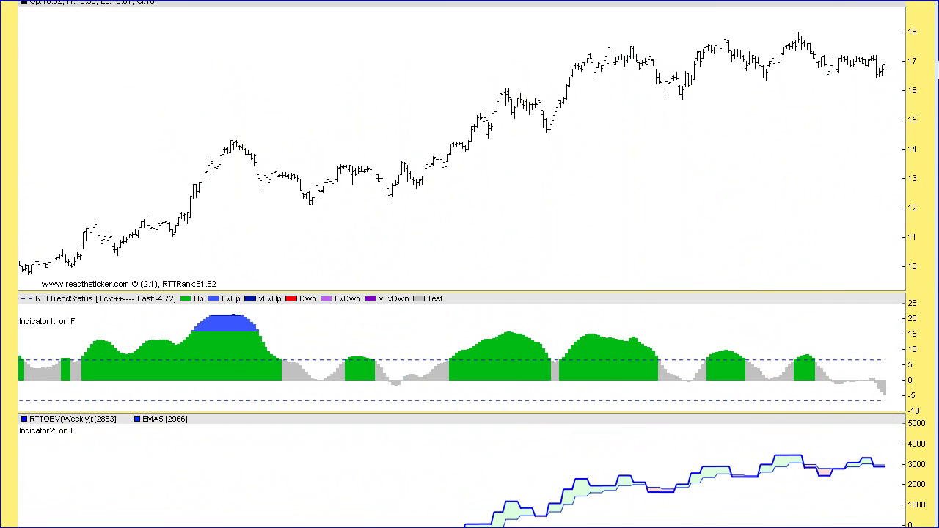
Drop two vertical lines bracketing Ford's half-monthly OBV rise, with price near 15–16
scroll(462, 294, down, 10)
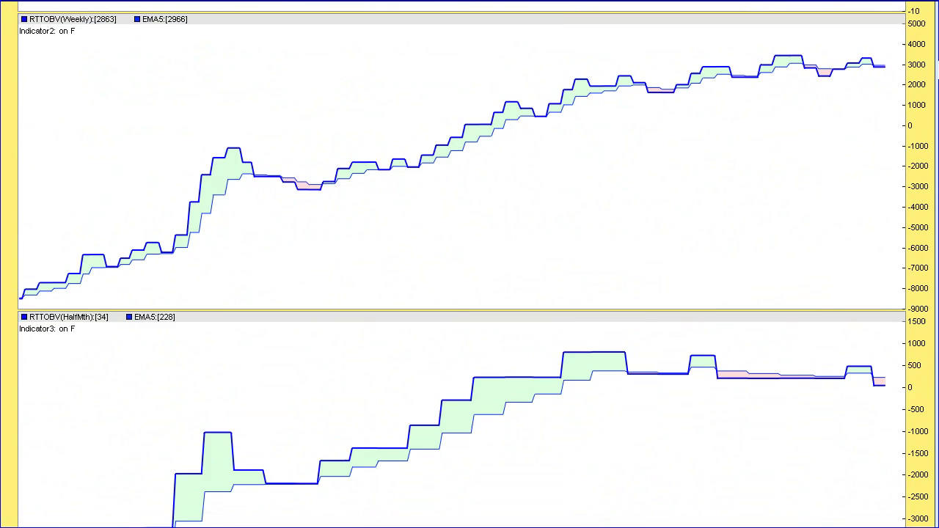
scroll(462, 294, down, 2)
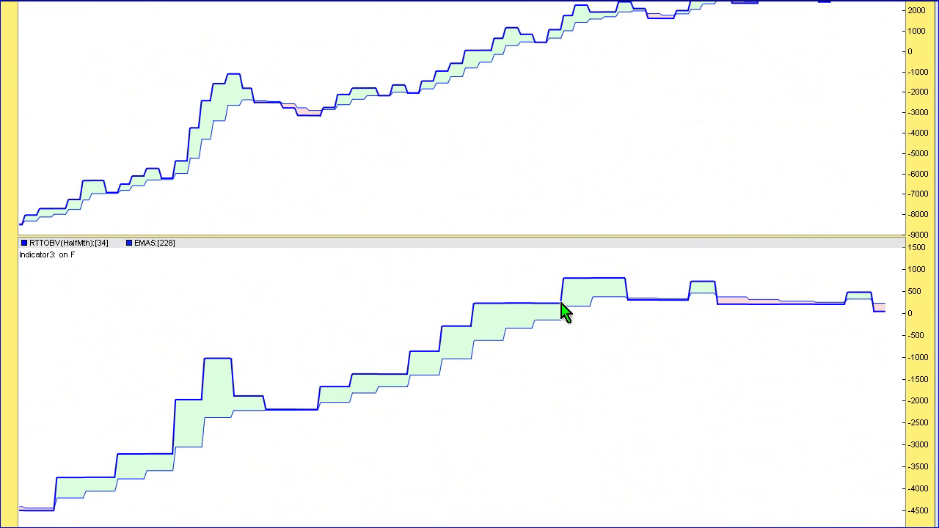
click(471, 309)
click(556, 310)
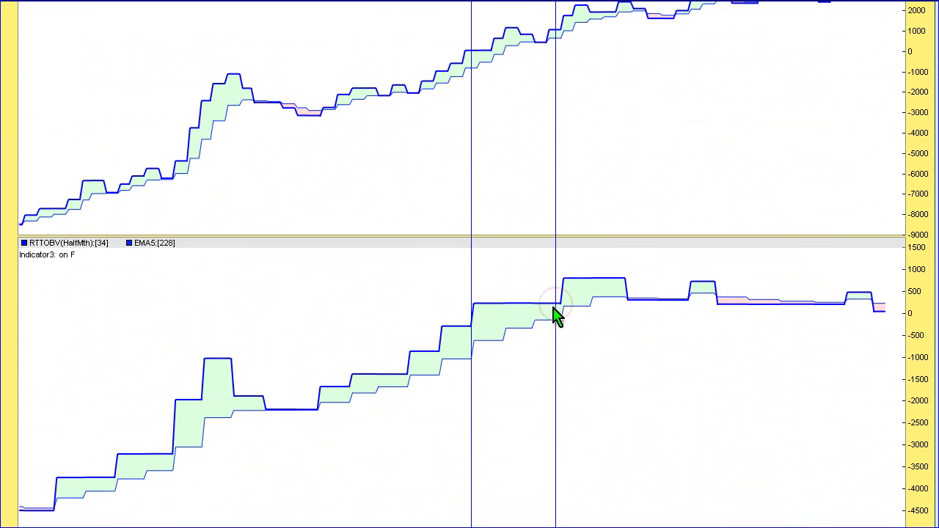
scroll(908, 372, up, 10)
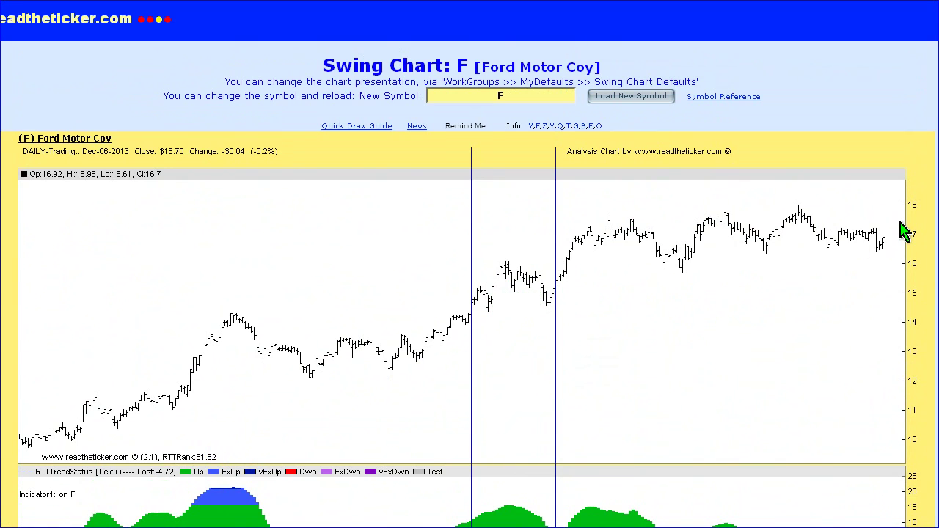
Remove both vertical marker lines from the Ford chart and return to the page top
scroll(905, 232, down, 10)
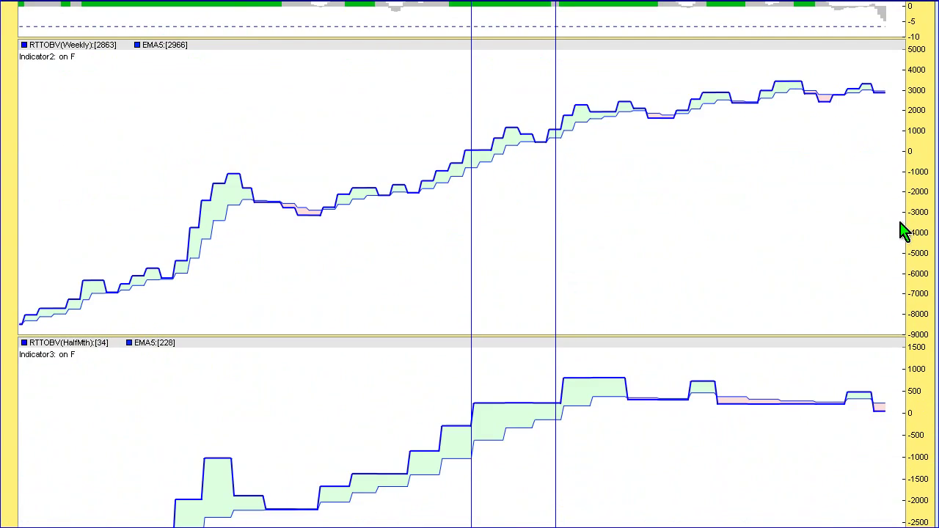
click(780, 157)
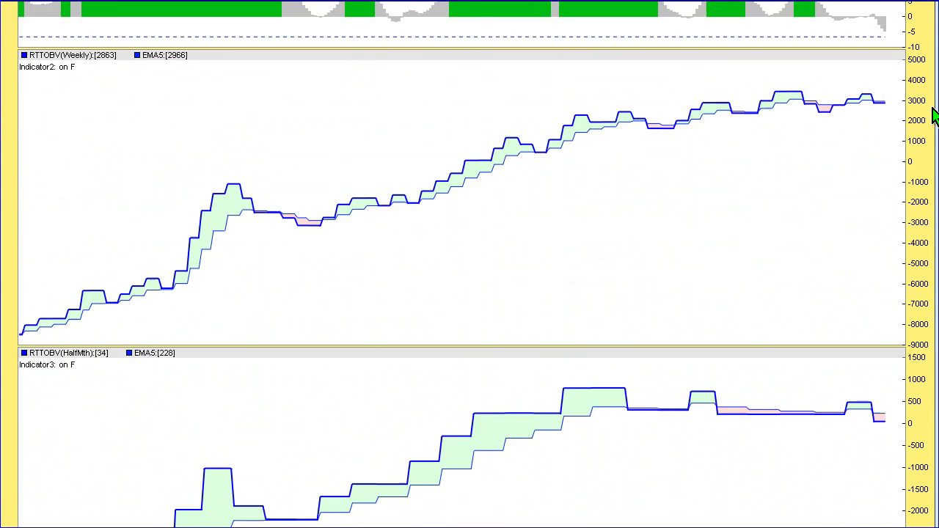
scroll(934, 116, up, 5)
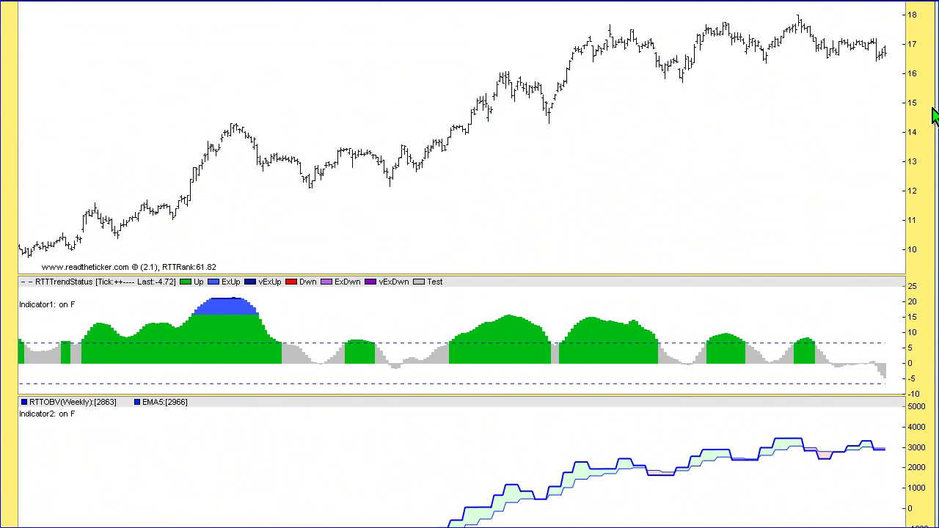
scroll(934, 116, up, 1)
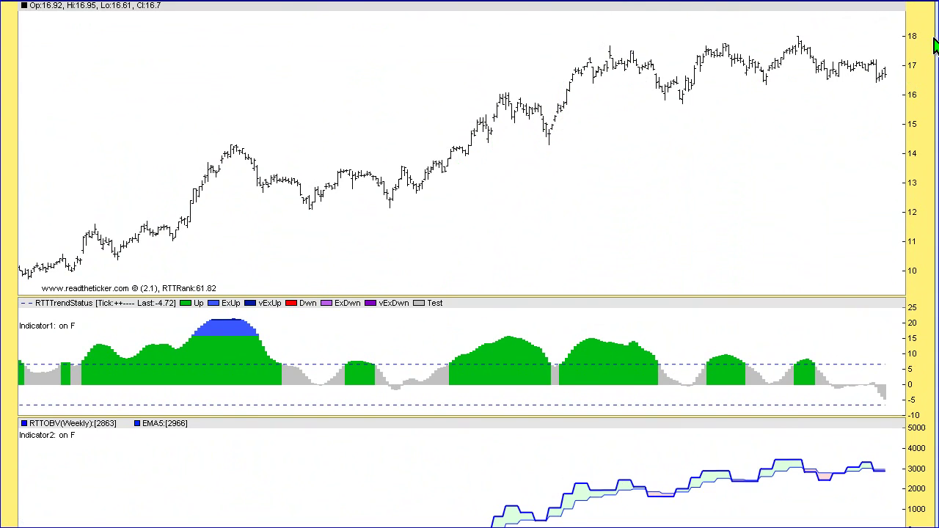
scroll(934, 46, up, 3)
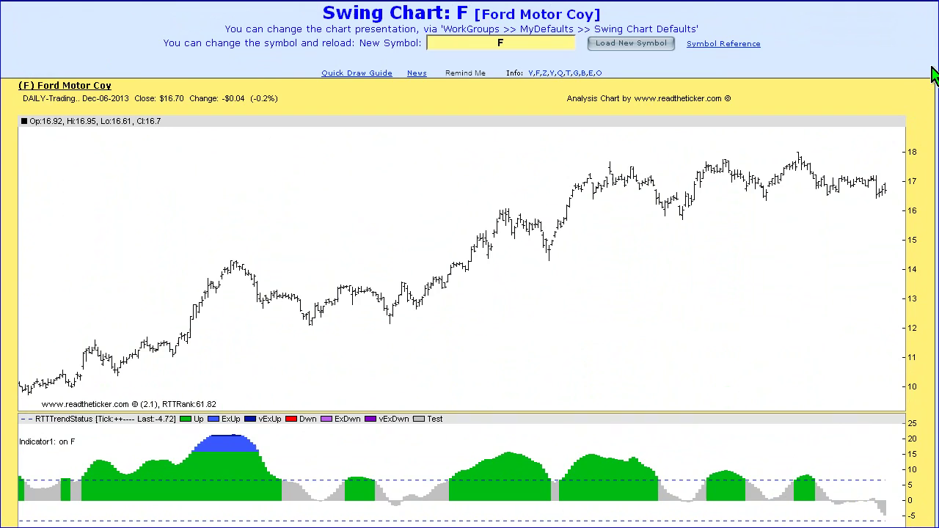
scroll(932, 74, up, 1)
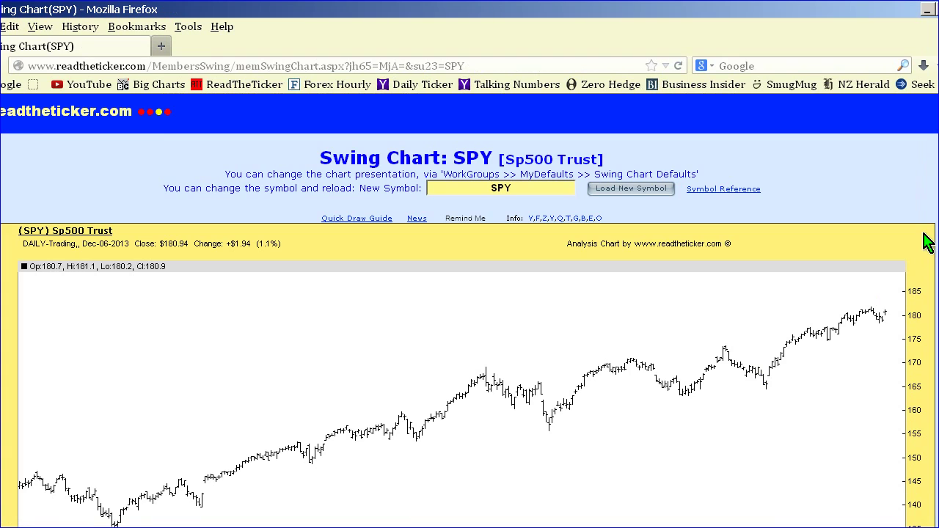
Scroll through the SPY price chart, trend-status panel (13.53) and weekly RTTOBV (52186) panes
scroll(926, 244, down, 4)
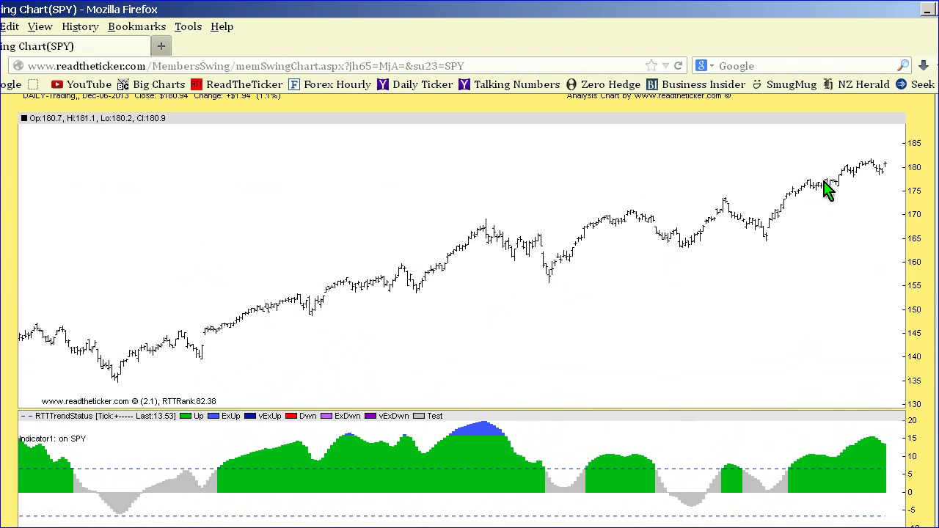
scroll(828, 189, down, 7)
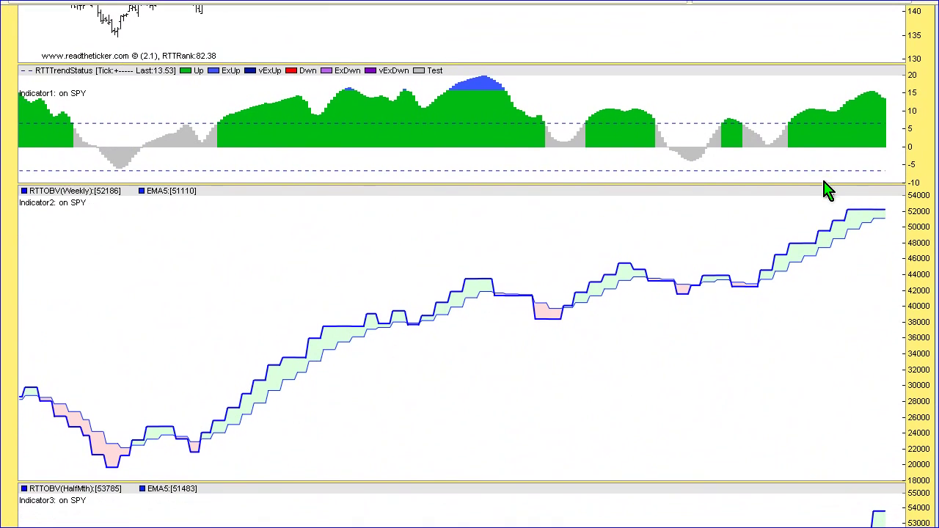
scroll(828, 189, up, 3)
scroll(827, 189, down, 2)
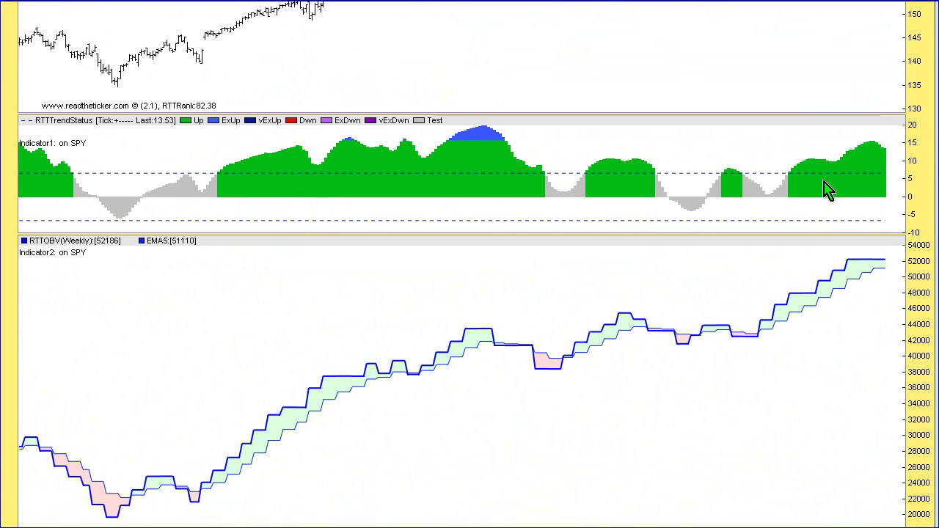
scroll(827, 189, up, 2)
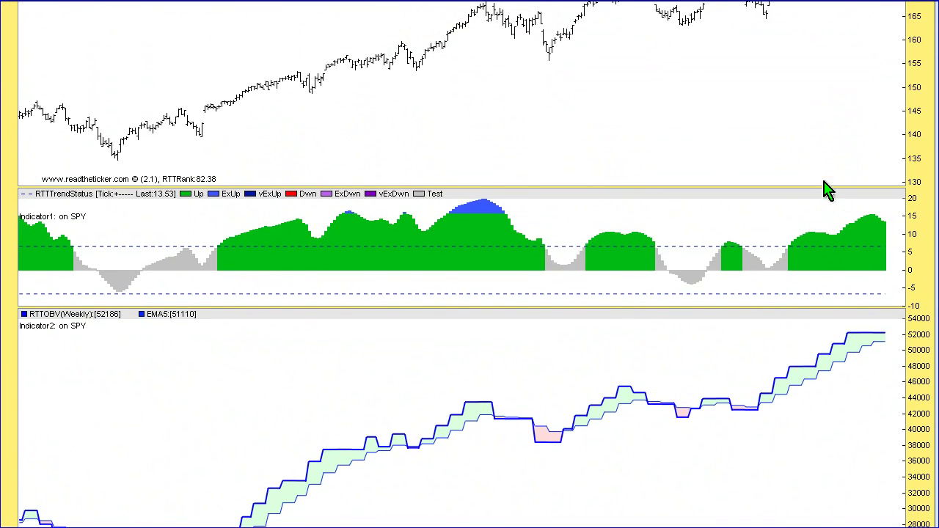
scroll(828, 189, down, 2)
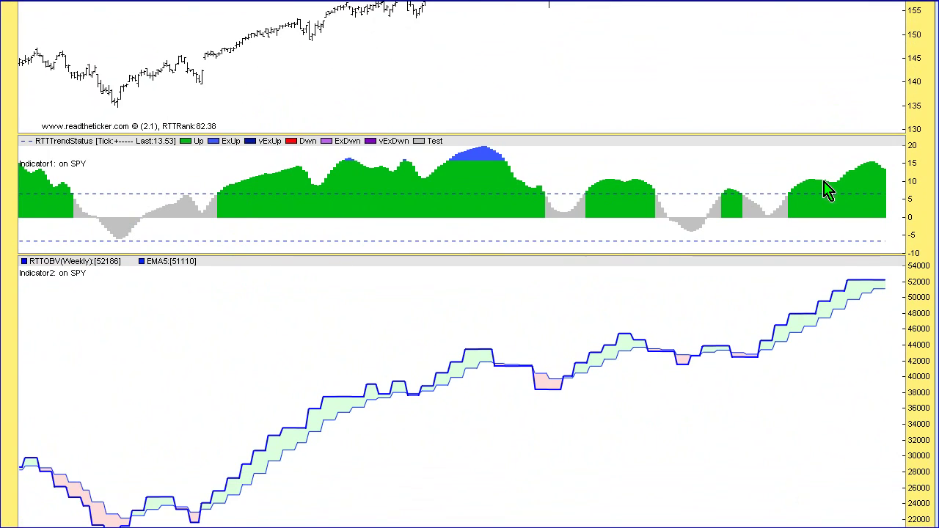
scroll(828, 189, up, 3)
scroll(827, 190, down, 1)
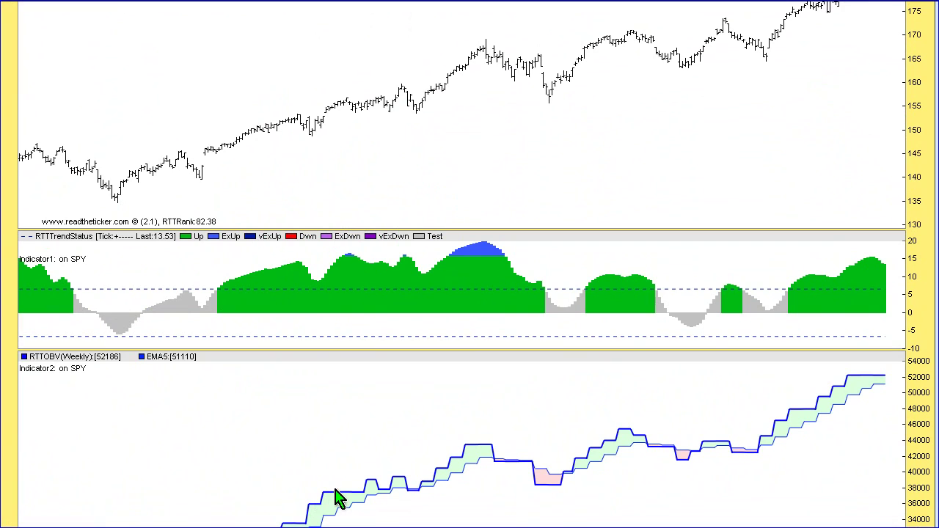
Add vertical lines at the SPY peak near 168, the low near 157, and where OBV turns up
click(485, 56)
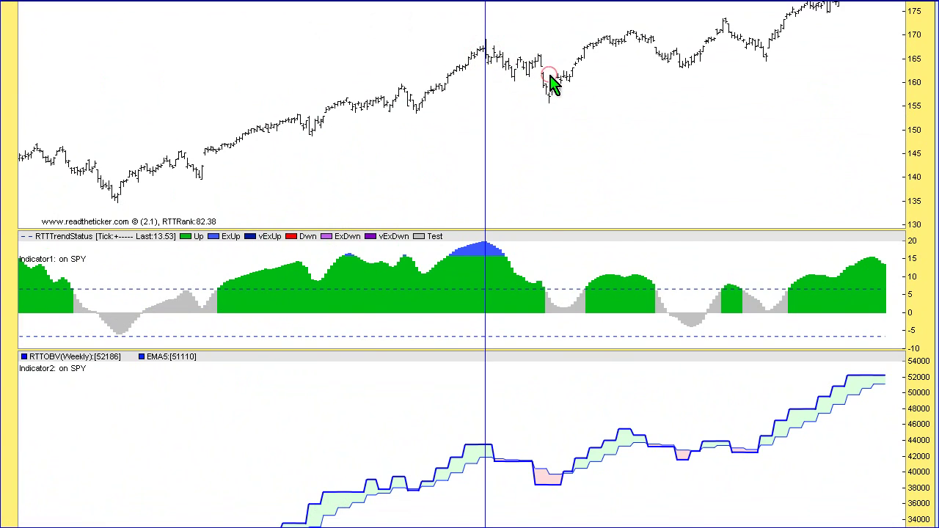
click(549, 77)
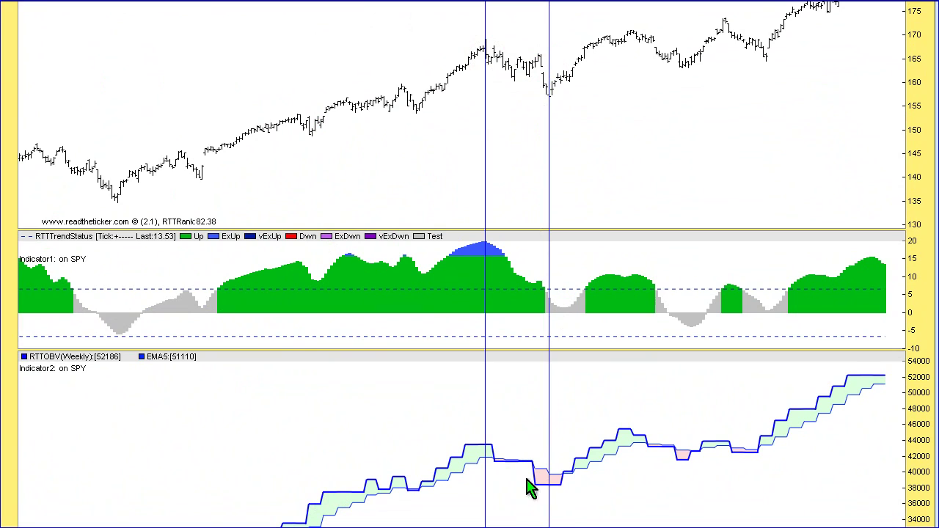
click(569, 477)
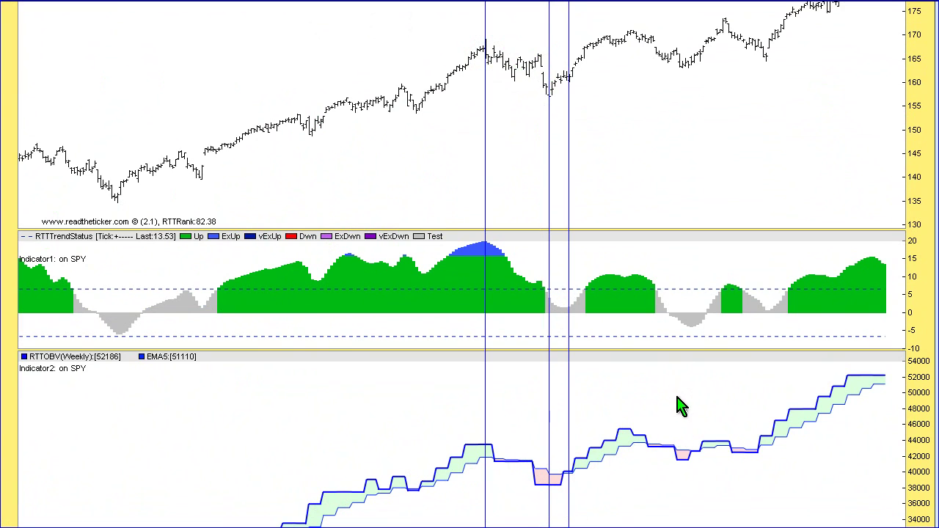
Try trial marker lines at SPY's lows near 163 and 165 and the rise toward 174
scroll(921, 102, down, 2)
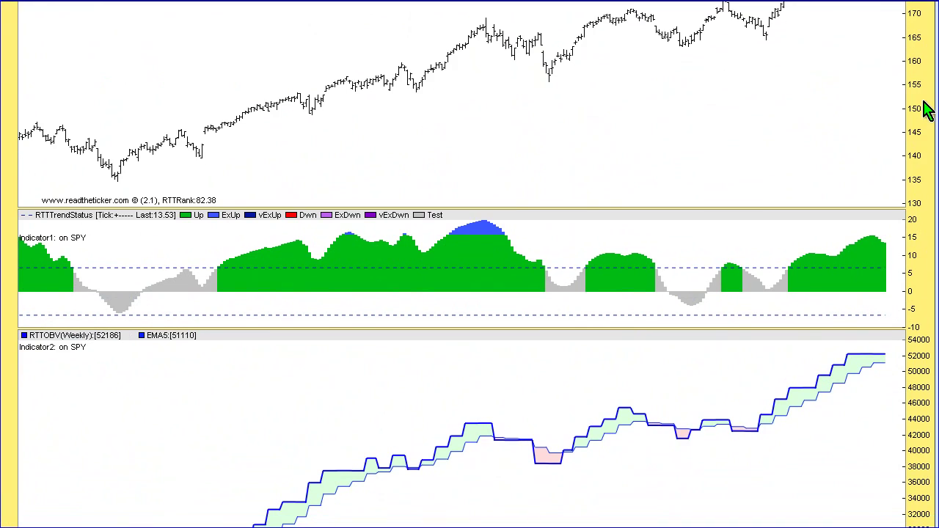
click(684, 444)
click(760, 436)
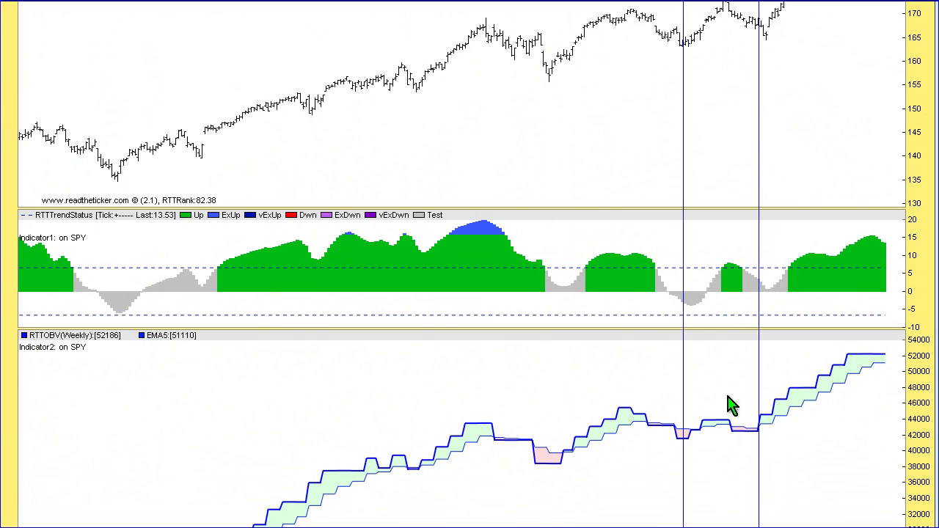
click(712, 435)
click(703, 433)
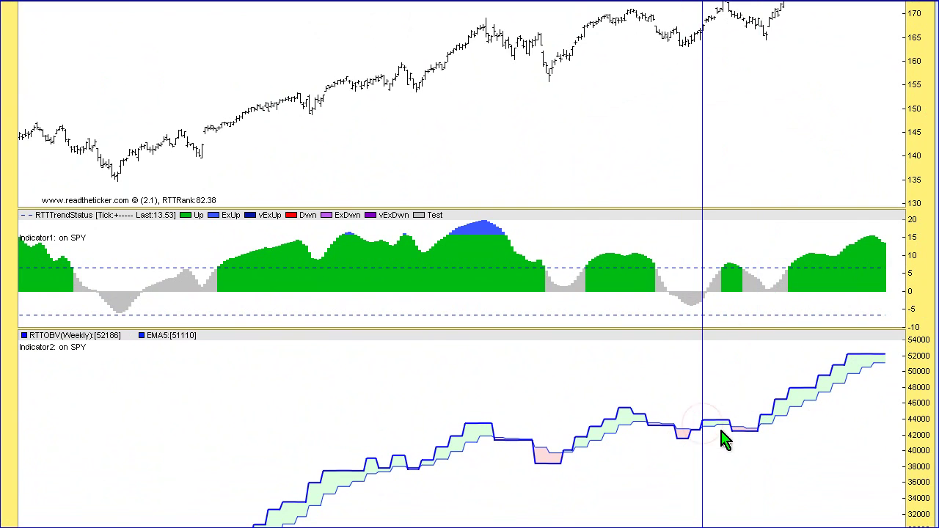
click(729, 431)
Clear the trial lines and leave a single marker at SPY's dip near 165
scroll(910, 193, up, 3)
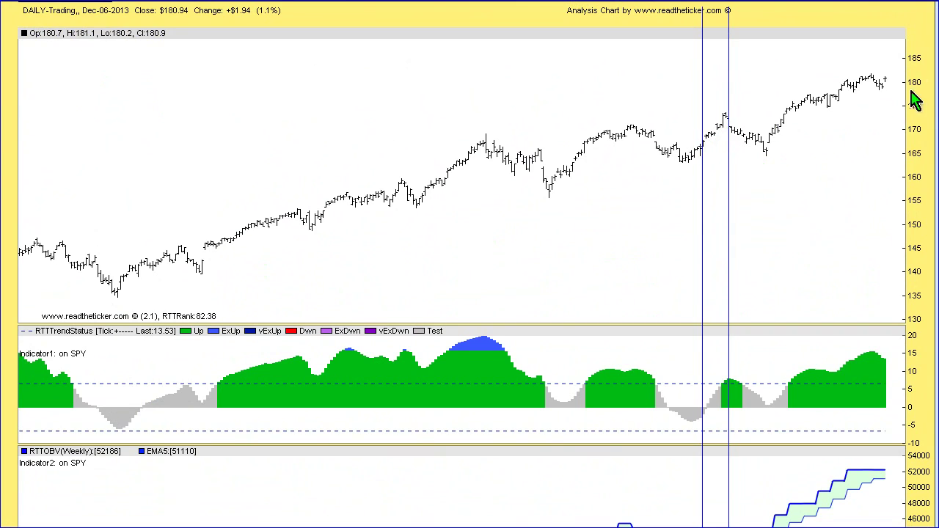
scroll(936, 86, down, 3)
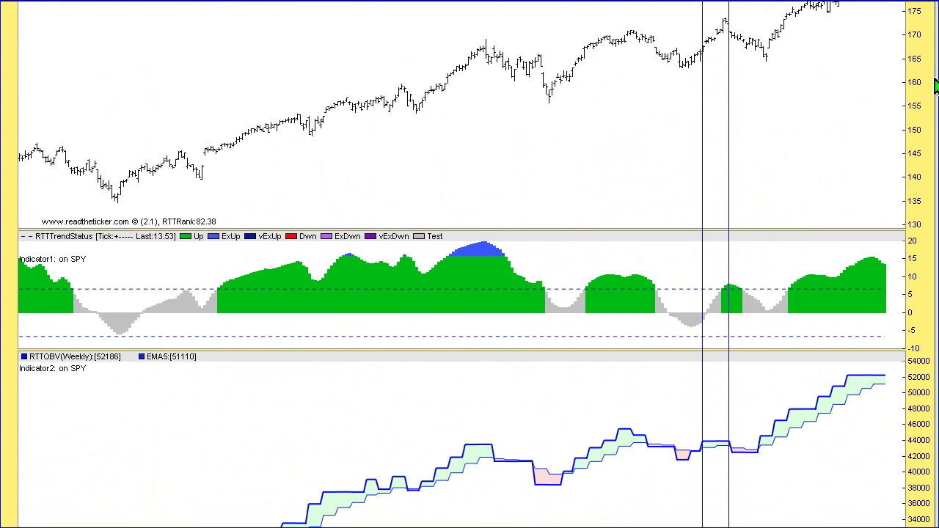
scroll(936, 86, down, 1)
scroll(937, 86, up, 2)
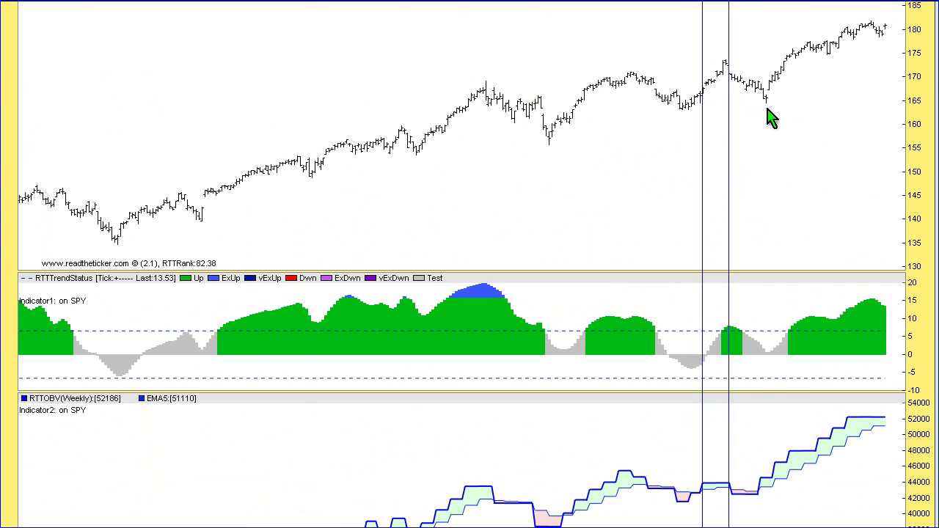
click(771, 118)
click(769, 108)
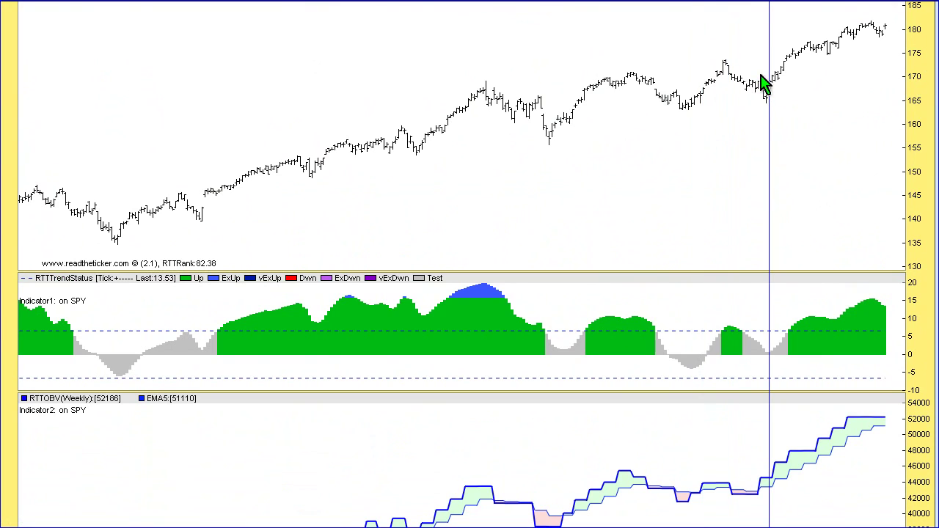
Replace the old marker with two lines spanning SPY's flat OBV stretch, from the 163 low to the breakout
scroll(925, 87, down, 10)
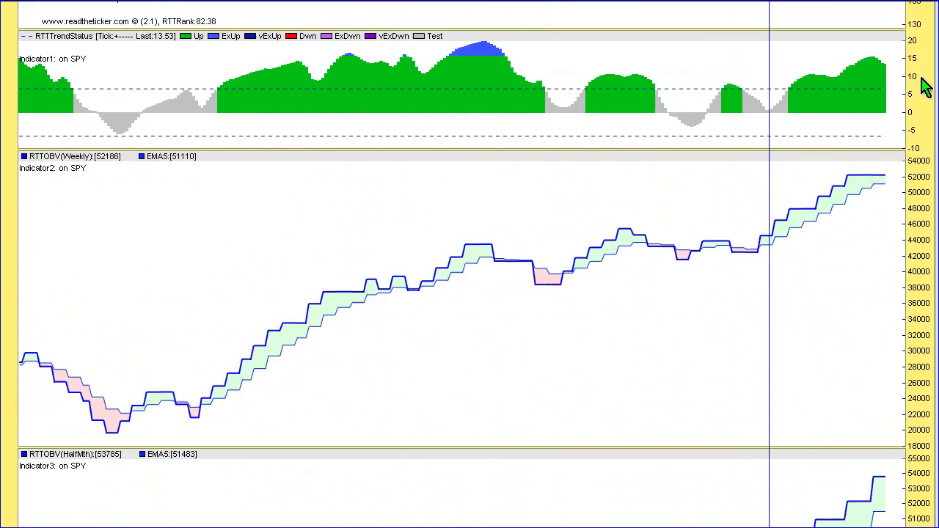
click(654, 356)
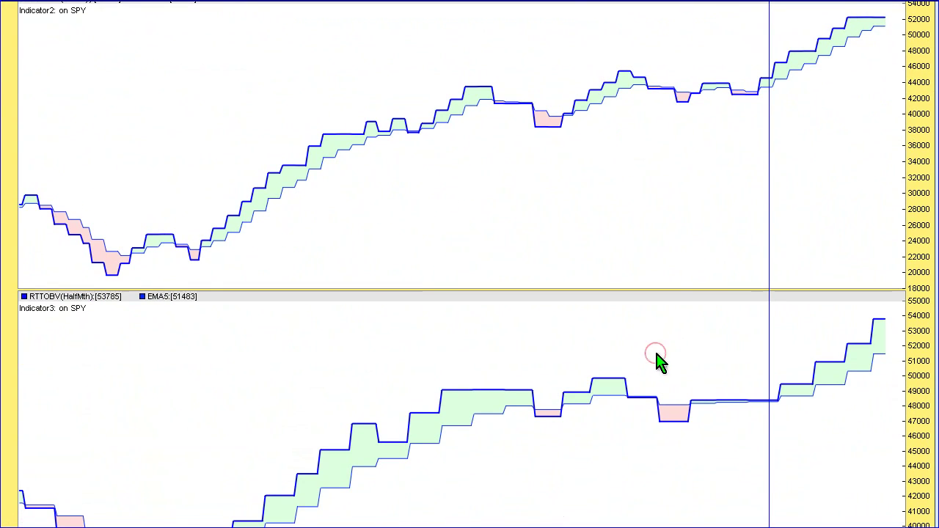
click(690, 413)
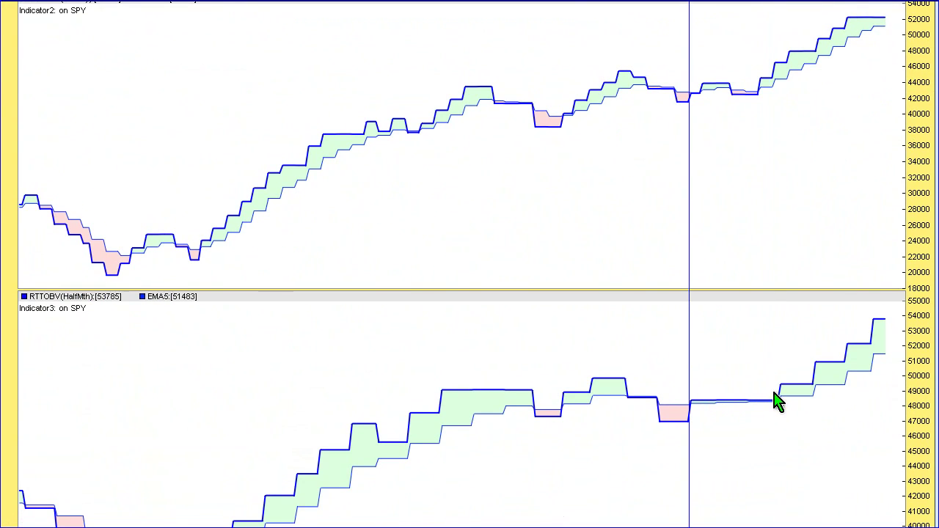
click(776, 400)
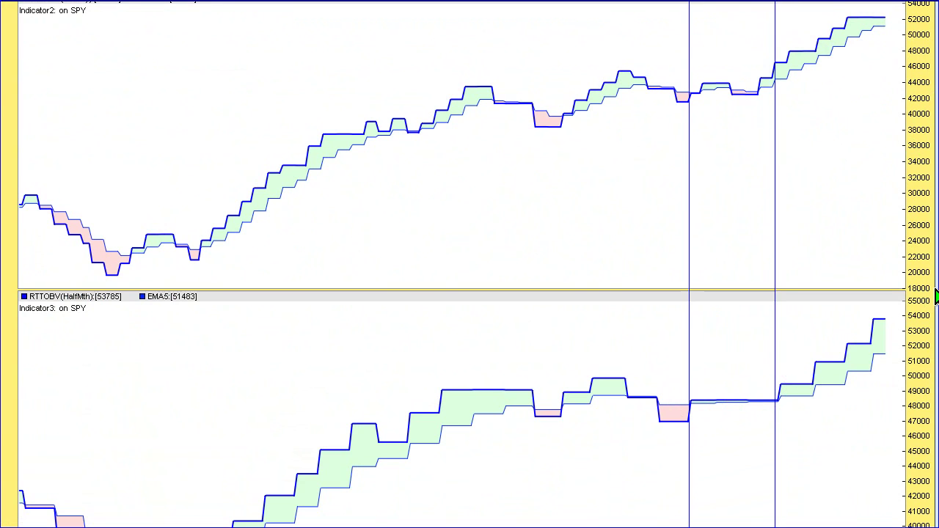
scroll(938, 295, up, 5)
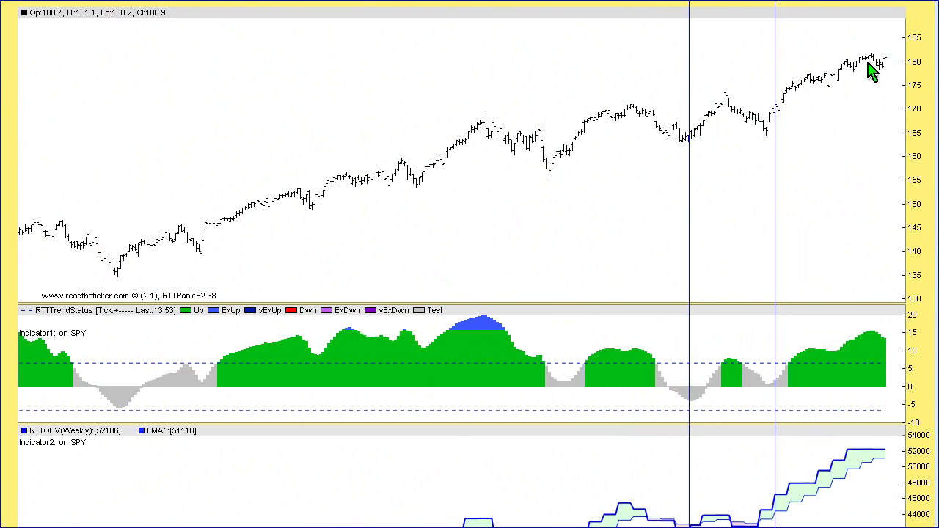
Enter gld as the new symbol to load the Gold Trust Fund swing chart
scroll(936, 55, up, 3)
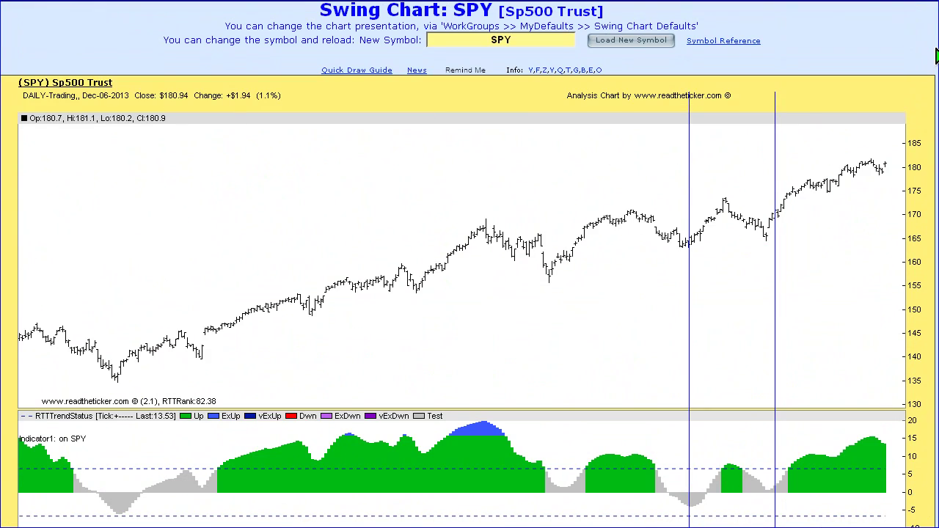
scroll(936, 55, up, 2)
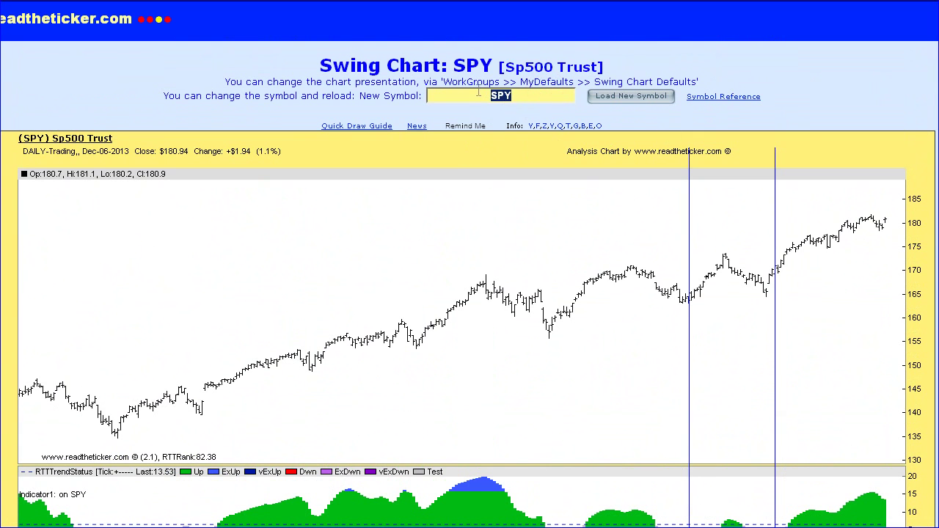
text(gld)
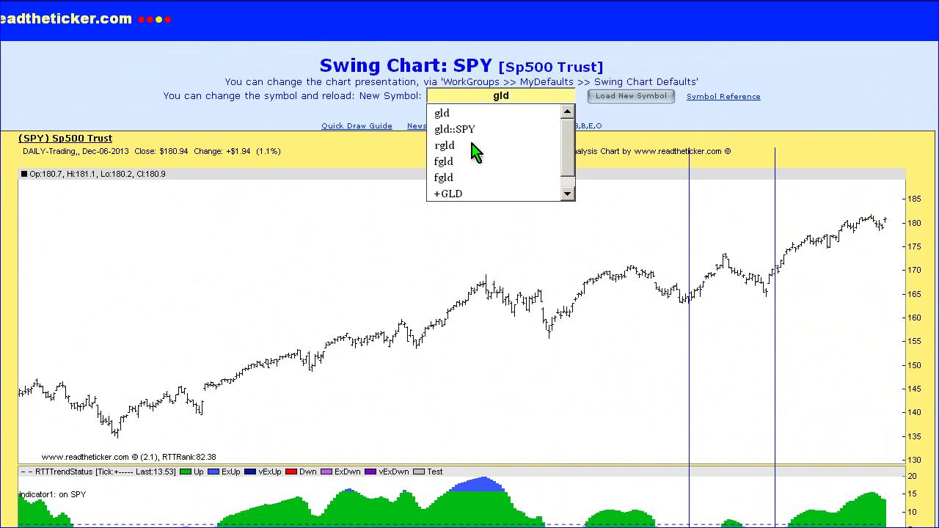
key(Escape)
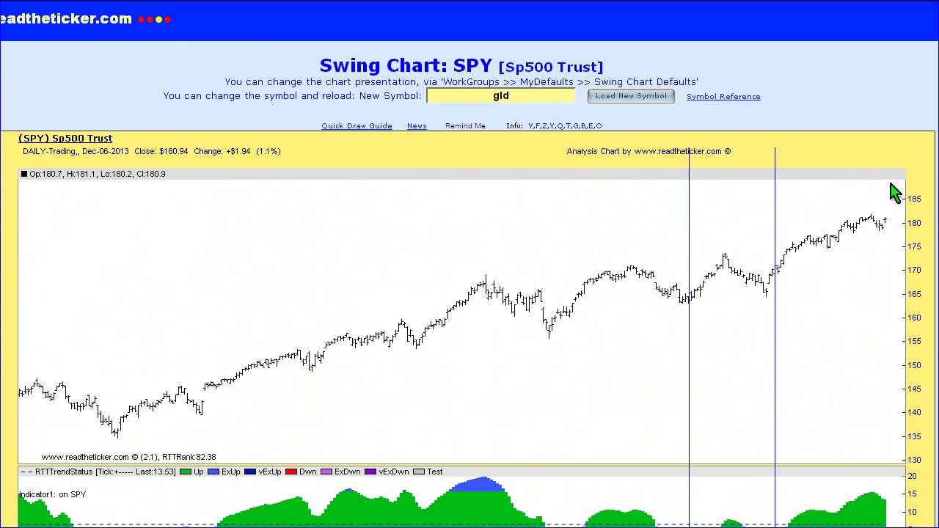
key(Return)
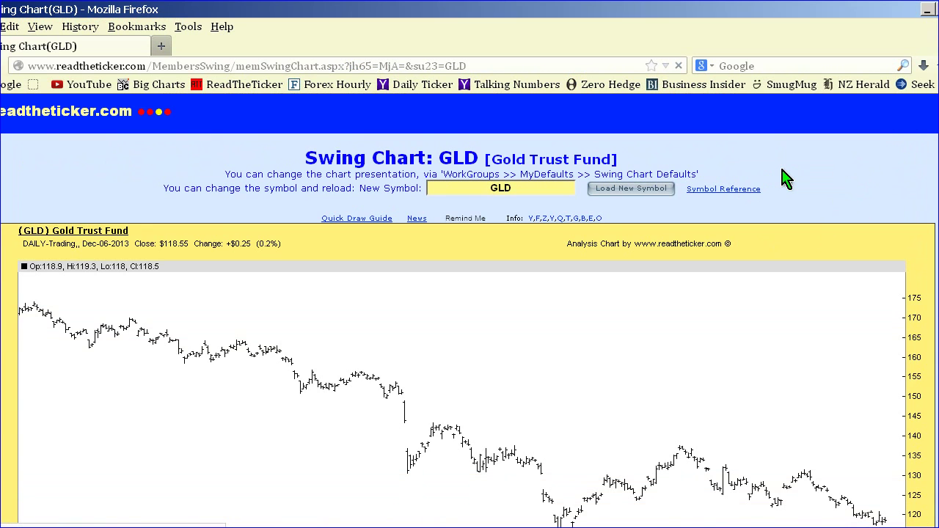
Switch the browser to full screen and scroll through the GLD chart panels
scroll(786, 178, down, 7)
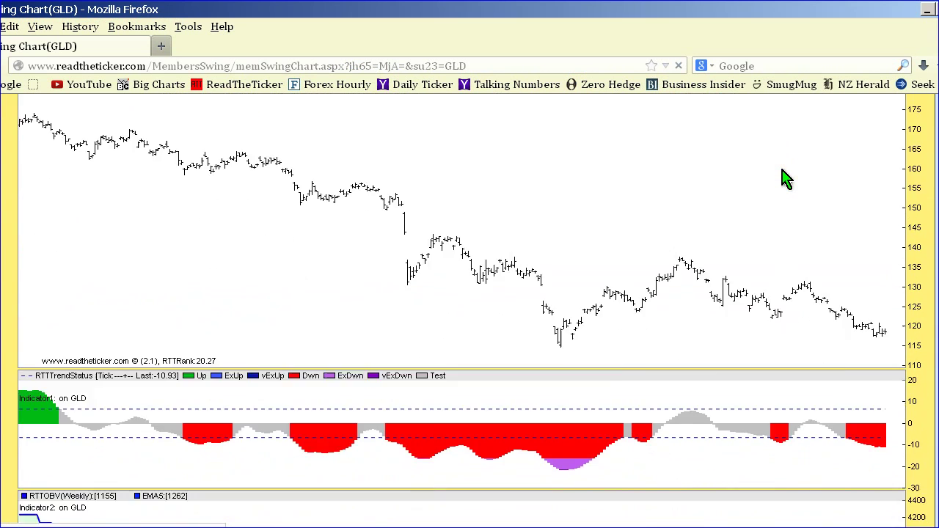
scroll(785, 178, up, 5)
key(F11)
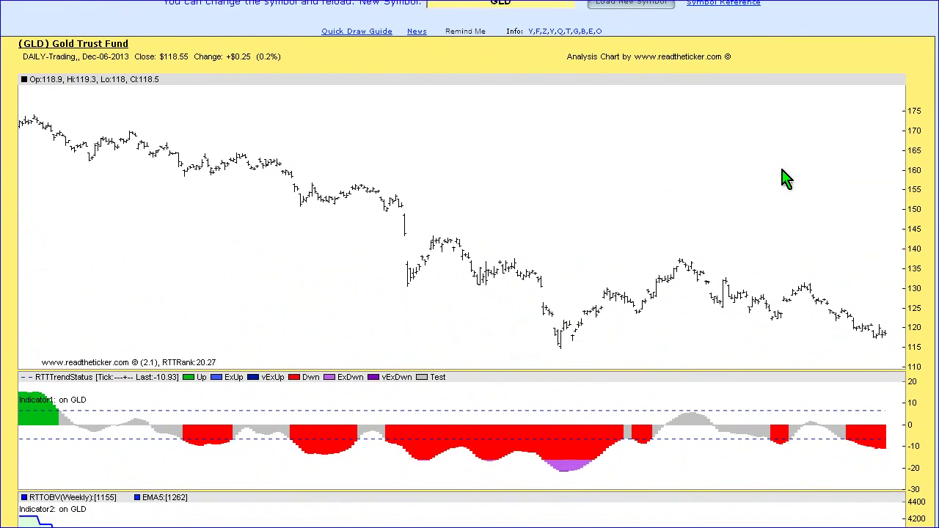
scroll(786, 178, up, 2)
scroll(785, 179, down, 5)
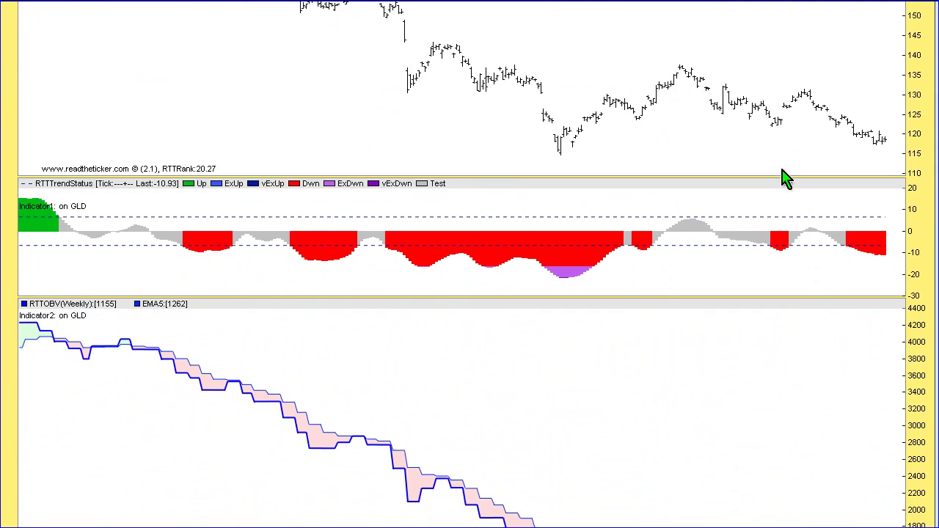
scroll(785, 178, down, 2)
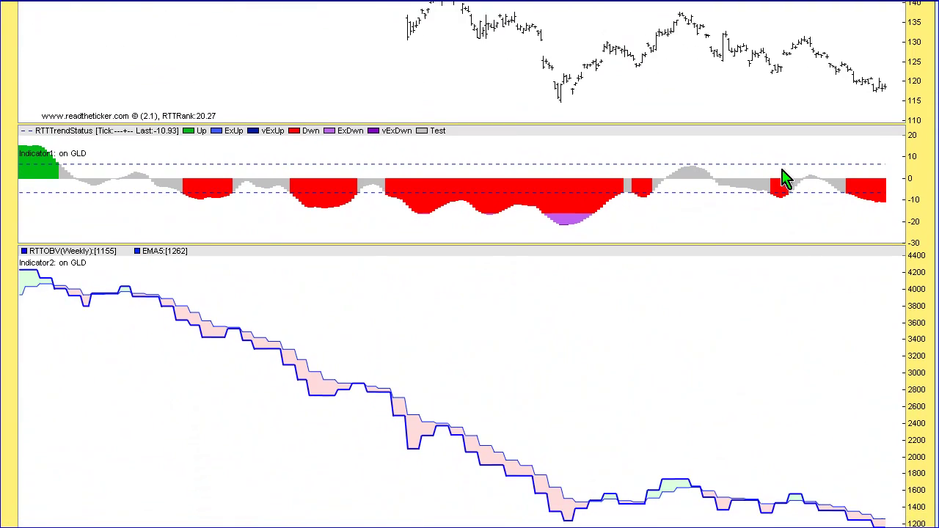
scroll(785, 182, down, 1)
scroll(786, 180, up, 2)
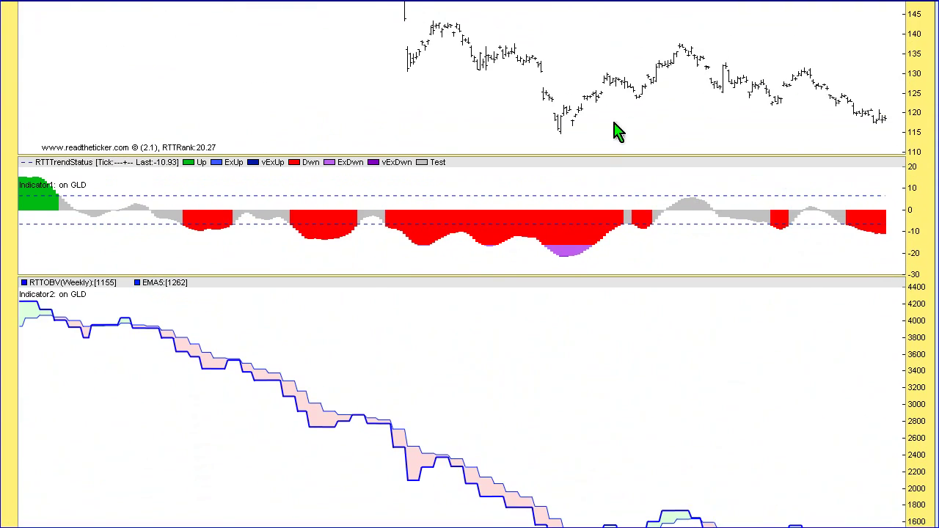
Drop vertical markers at two swing points across the panels and two on the OBV panel
click(557, 132)
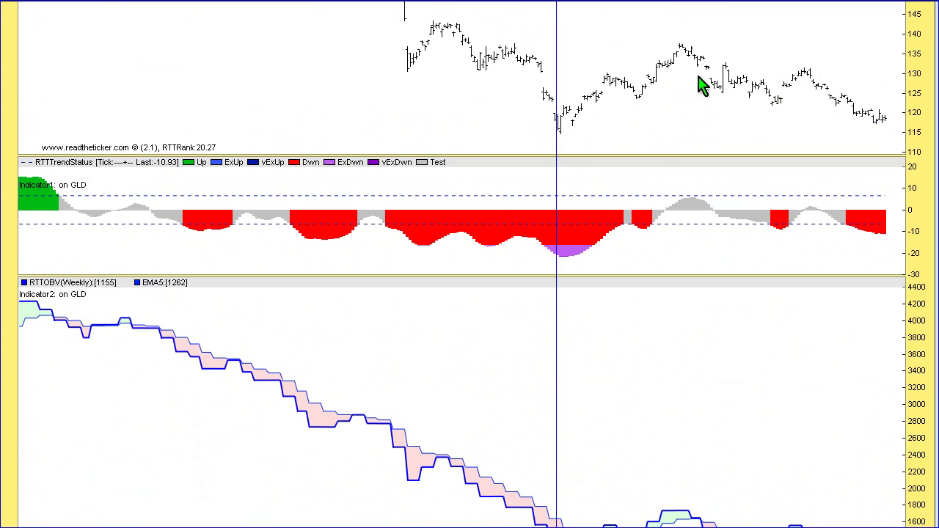
click(696, 76)
scroll(926, 146, down, 3)
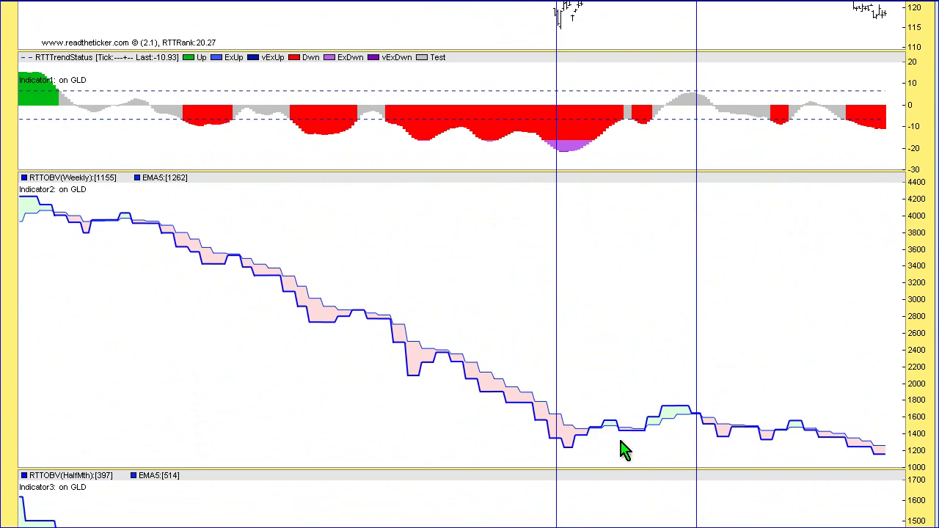
click(620, 440)
click(644, 438)
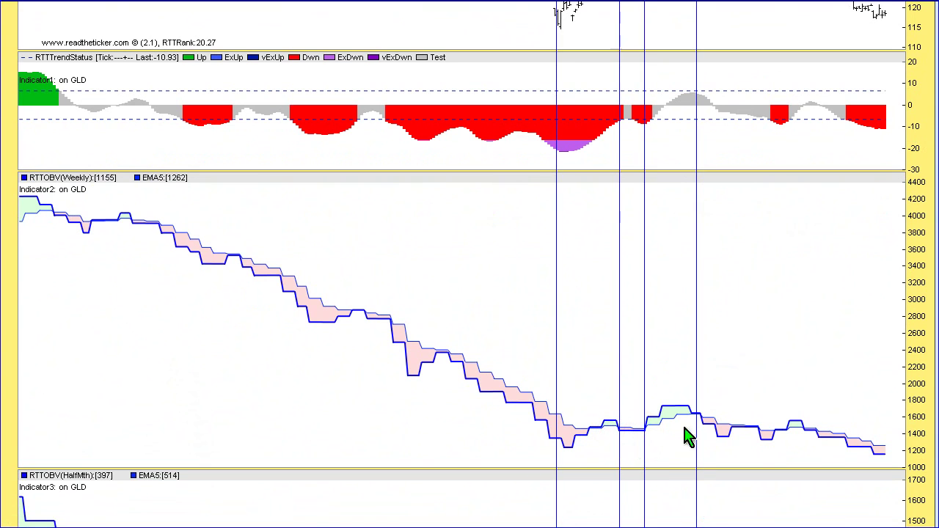
scroll(805, 412, up, 3)
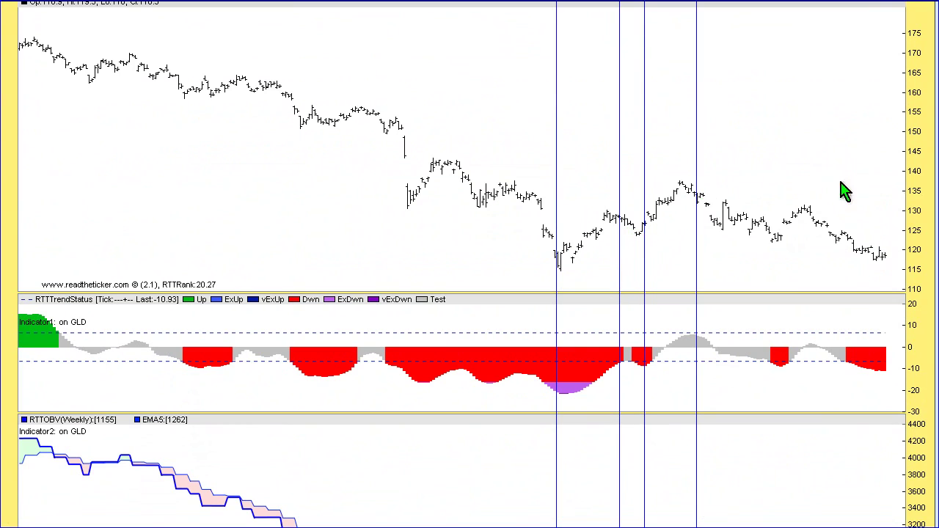
scroll(934, 112, down, 3)
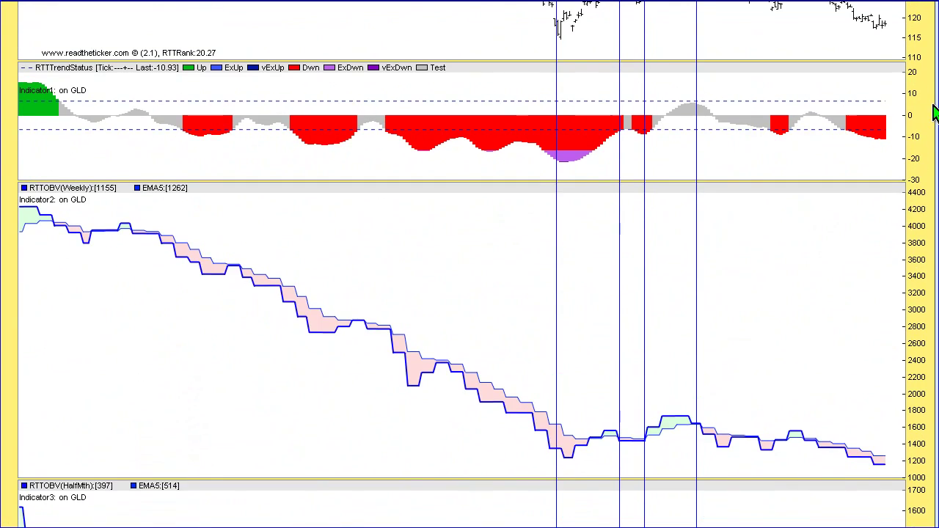
scroll(934, 112, up, 1)
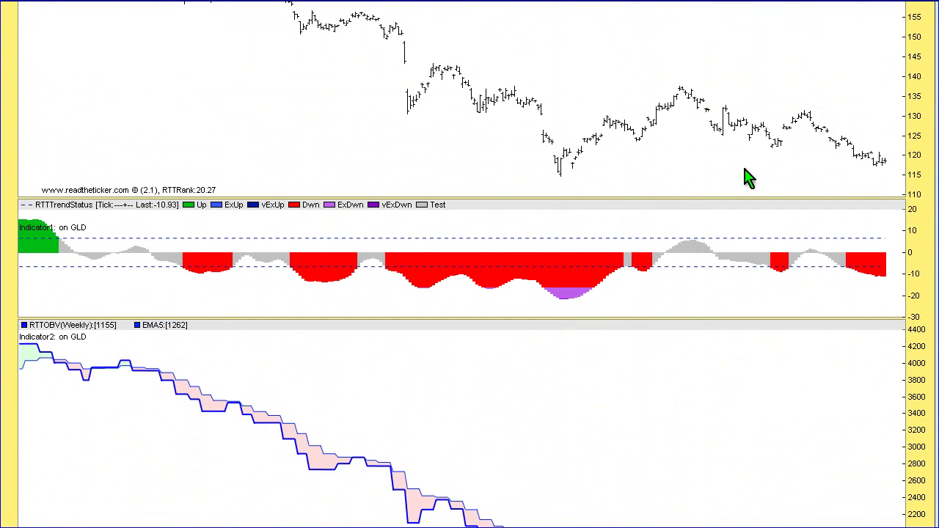
Mark the recent price swing low and high, then two matching swing points on weekly OBV
click(769, 165)
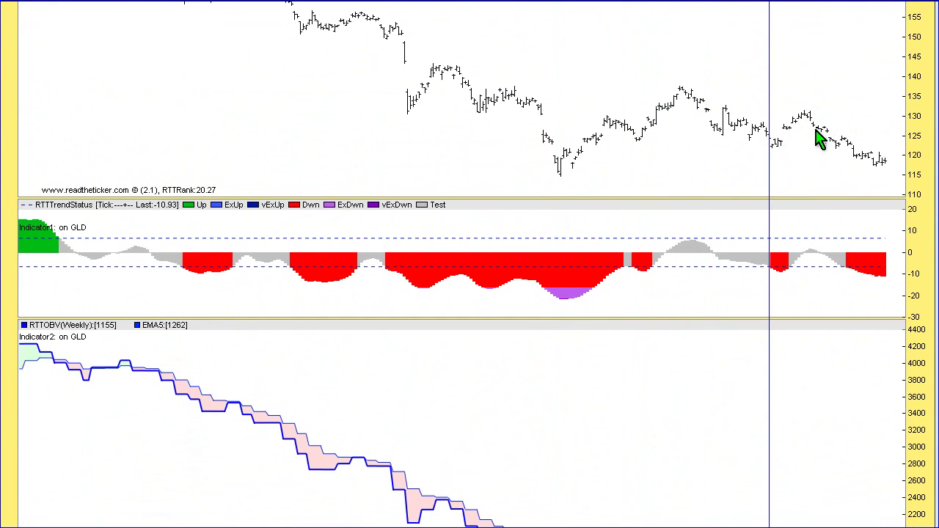
click(815, 131)
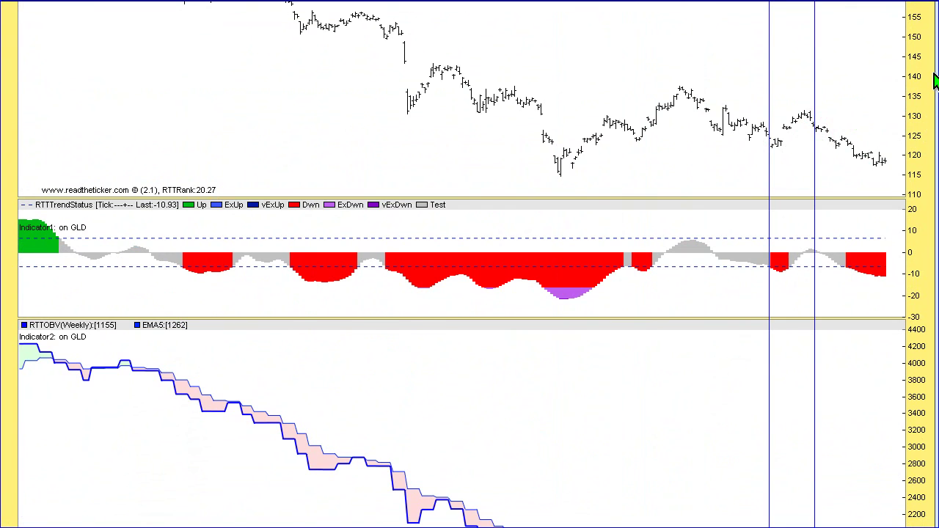
scroll(934, 82, down, 3)
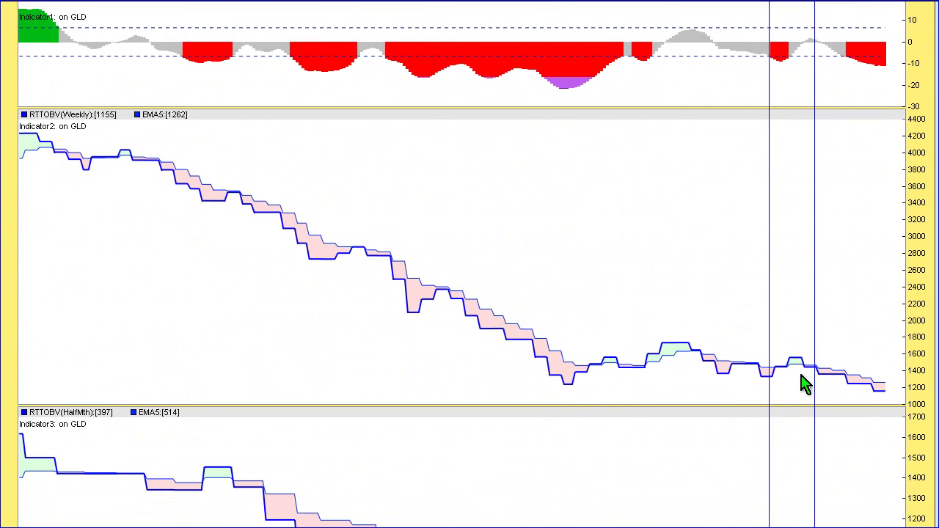
click(804, 371)
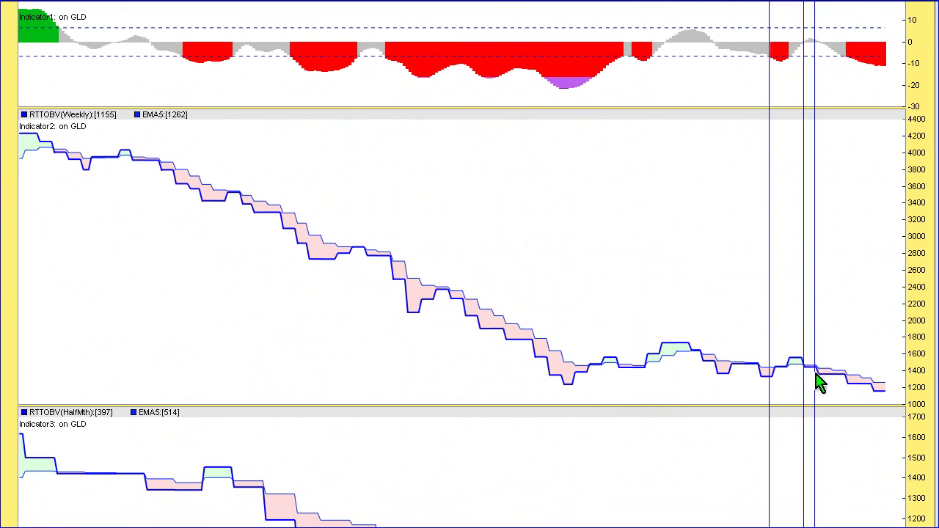
click(826, 376)
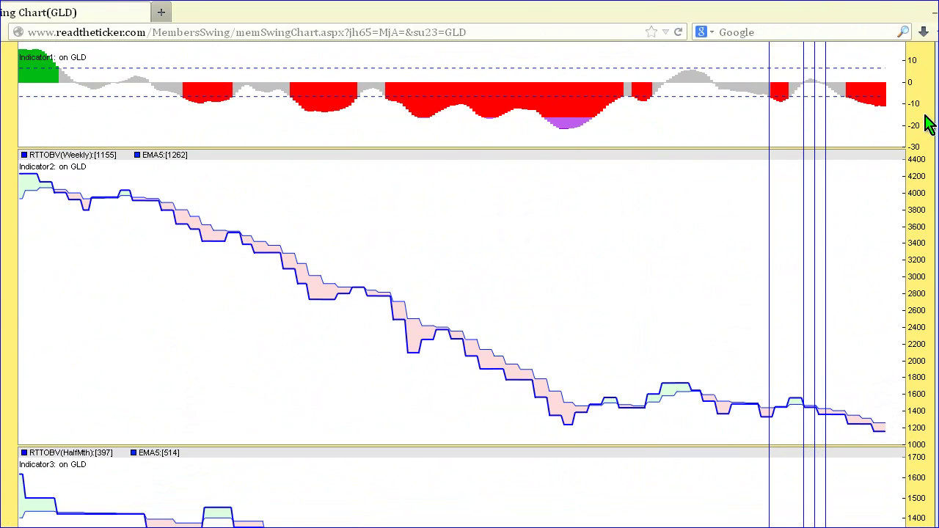
scroll(928, 124, up, 3)
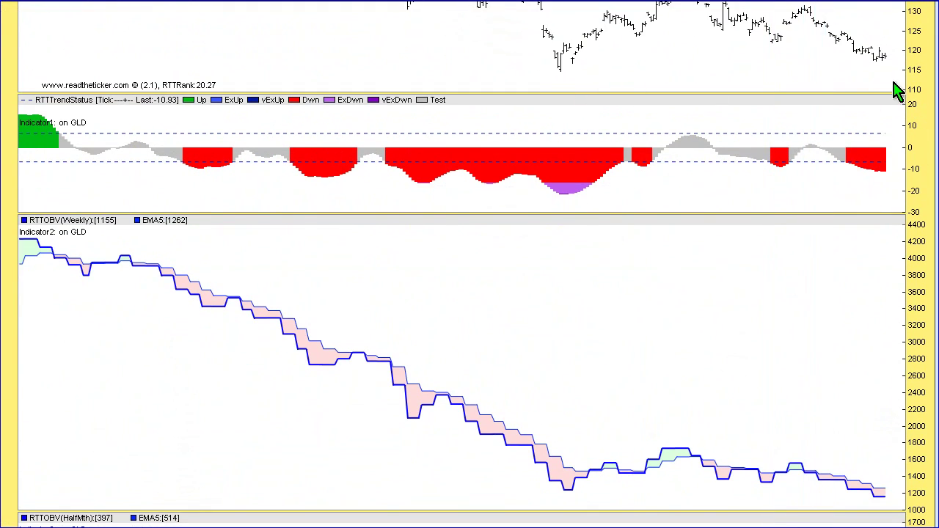
scroll(895, 89, up, 7)
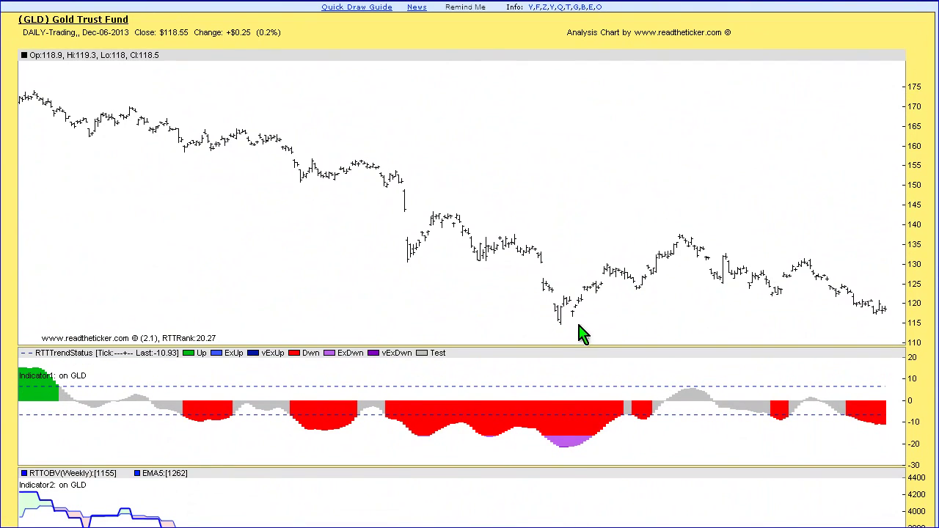
Draw a red horizontal support line at GLD's recent low near 115
click(565, 324)
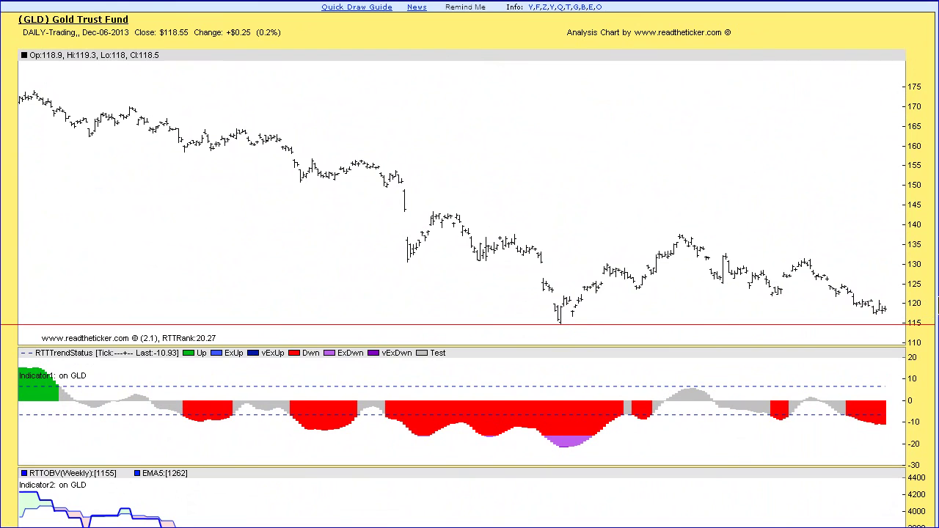
scroll(470, 264, down, 9)
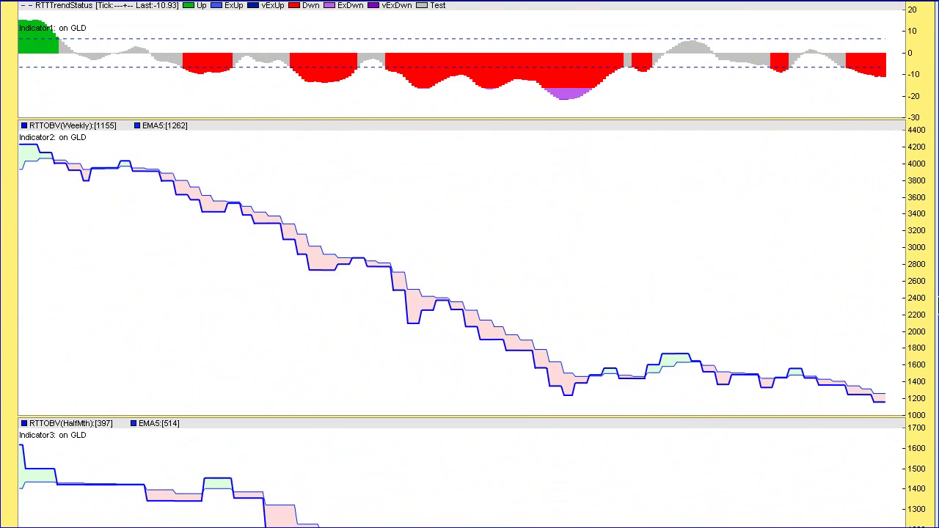
scroll(469, 264, down, 3)
scroll(469, 264, down, 4)
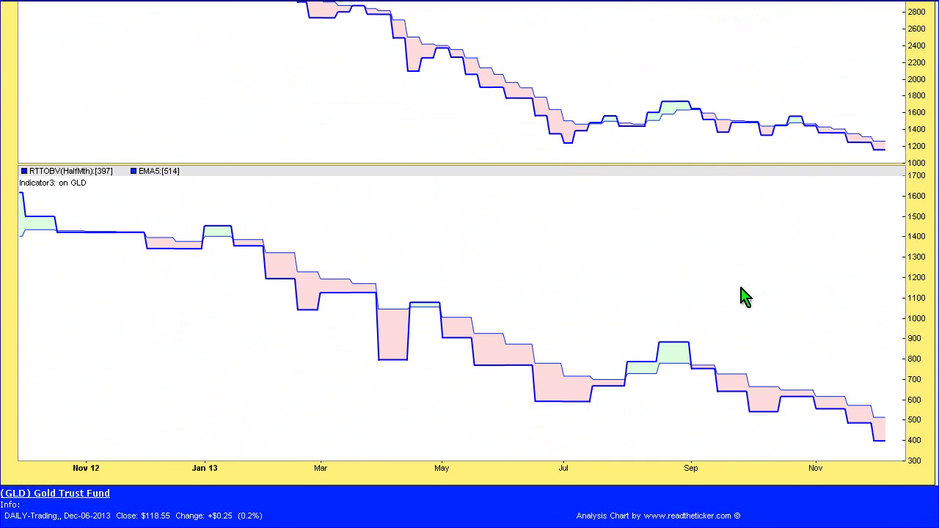
Replace GLD with 'aapl' in the New Symbol box to load the Apple Inc swing chart
scroll(922, 225, up, 16)
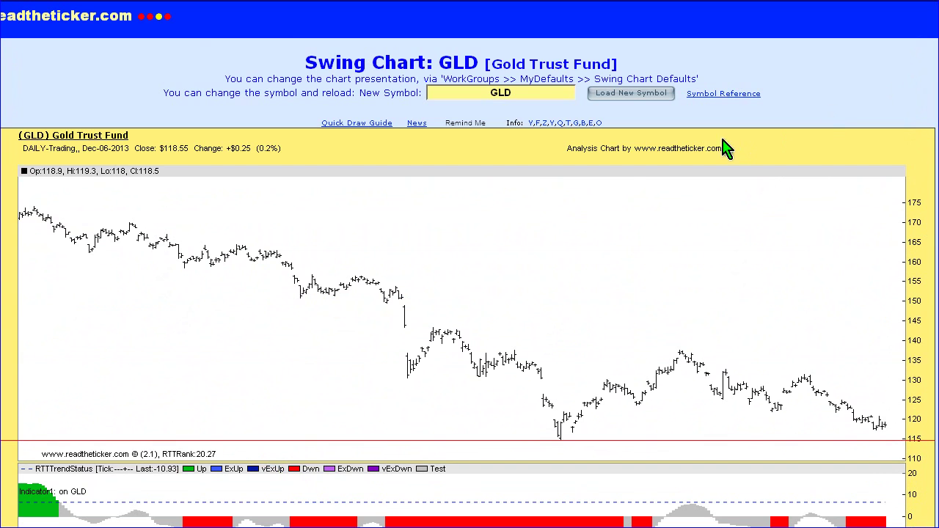
drag(536, 96, 477, 91)
text(aapl)
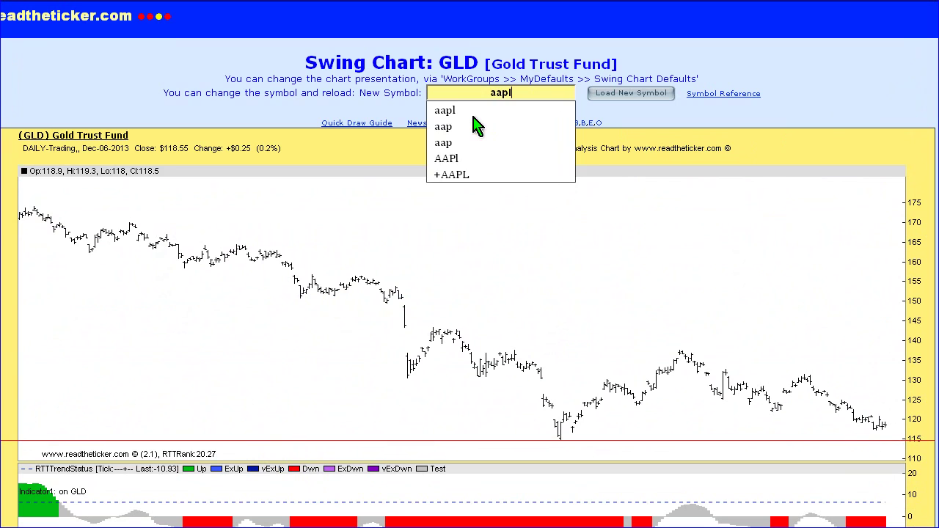
key(Return)
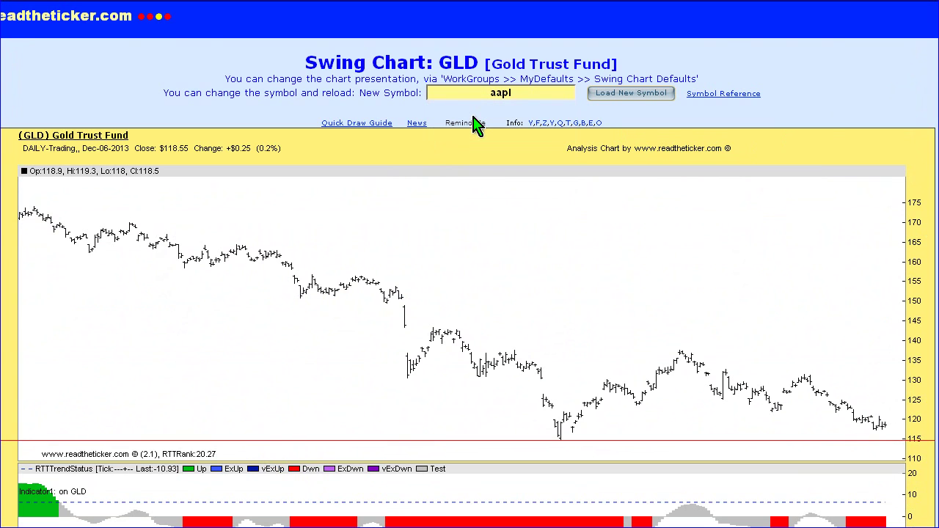
key(F11)
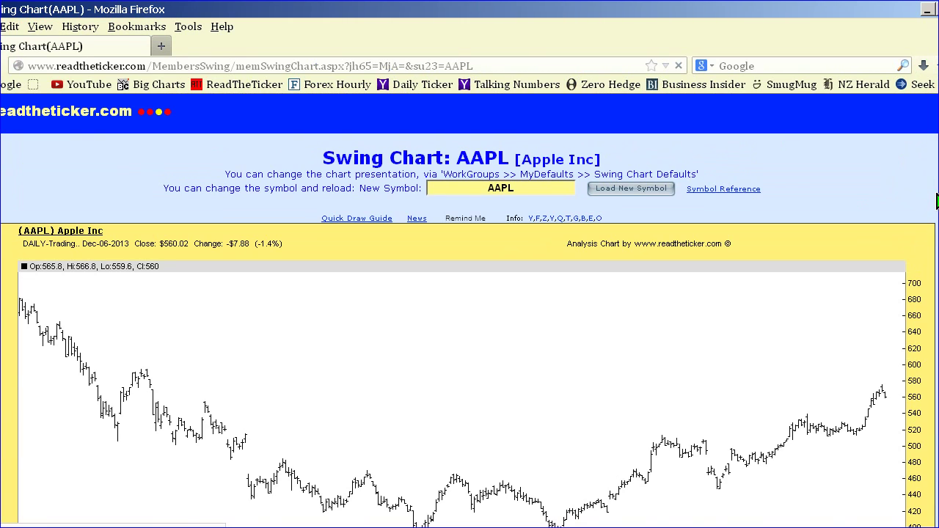
Put Firefox in full screen and scroll down through the AAPL indicator panels
scroll(937, 201, down, 6)
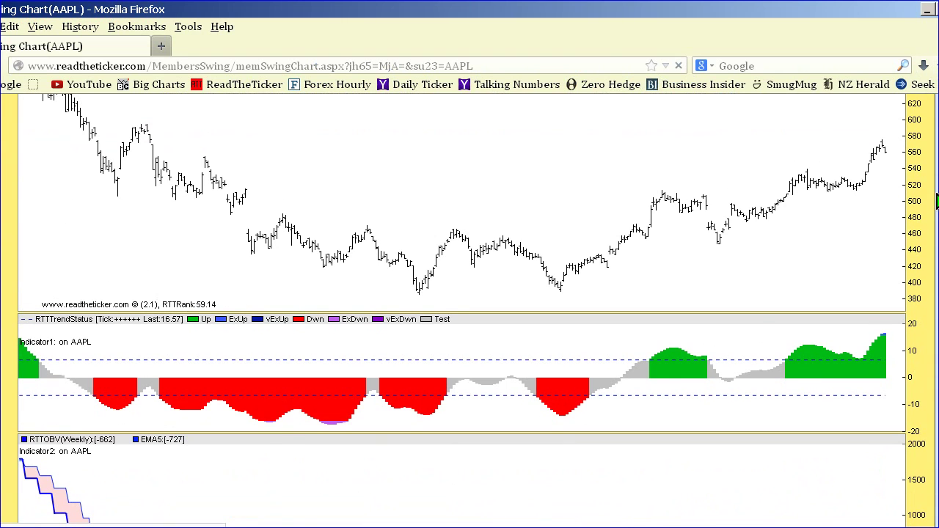
key(F11)
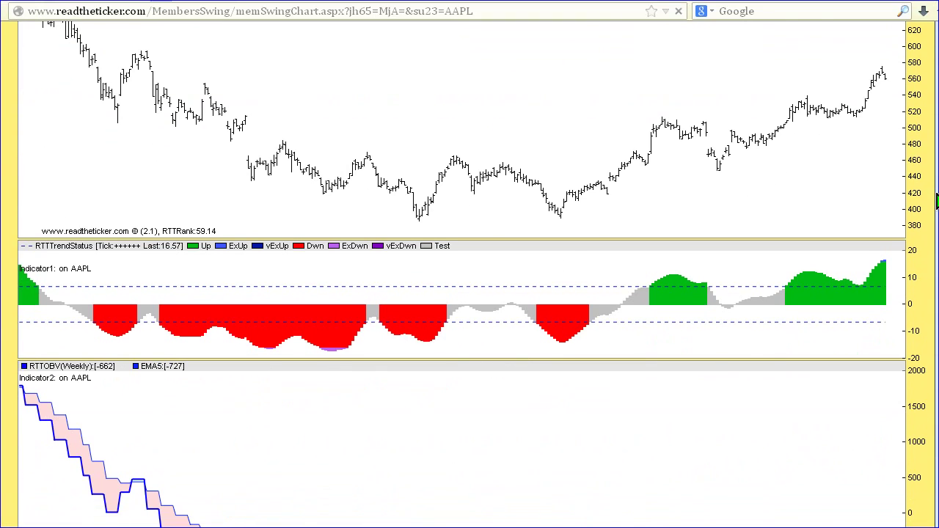
scroll(937, 201, down, 5)
scroll(937, 201, up, 3)
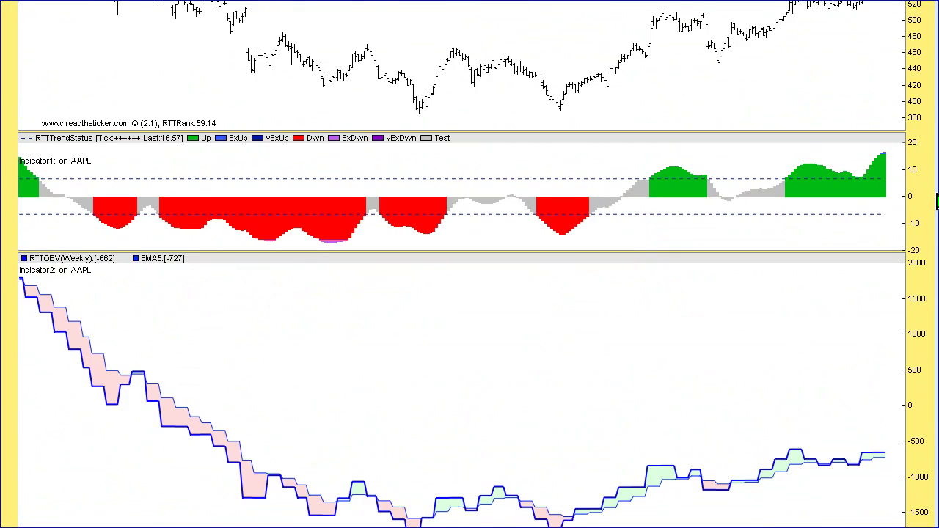
scroll(937, 201, down, 2)
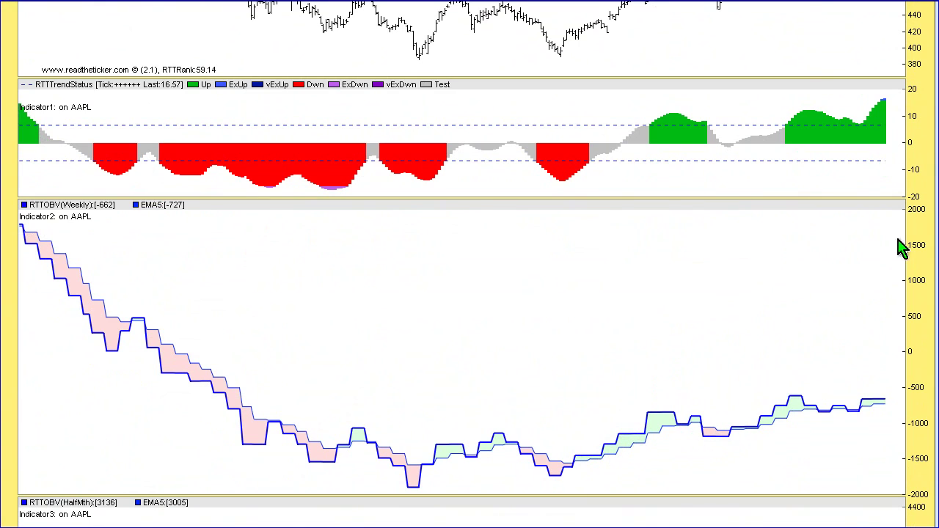
scroll(925, 217, down, 7)
scroll(923, 216, down, 5)
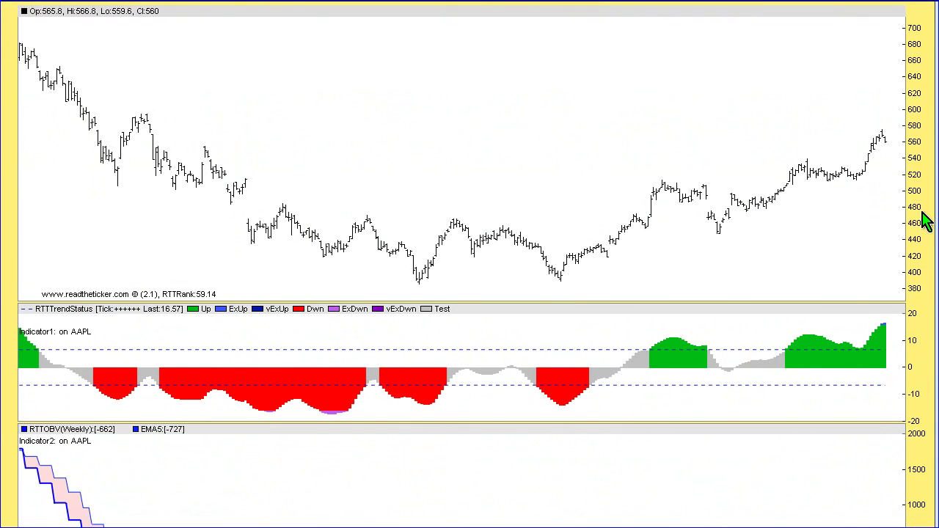
Drop four vertical markers at the start and end of both green RTTTrendStatus Up stretches
click(653, 176)
click(736, 229)
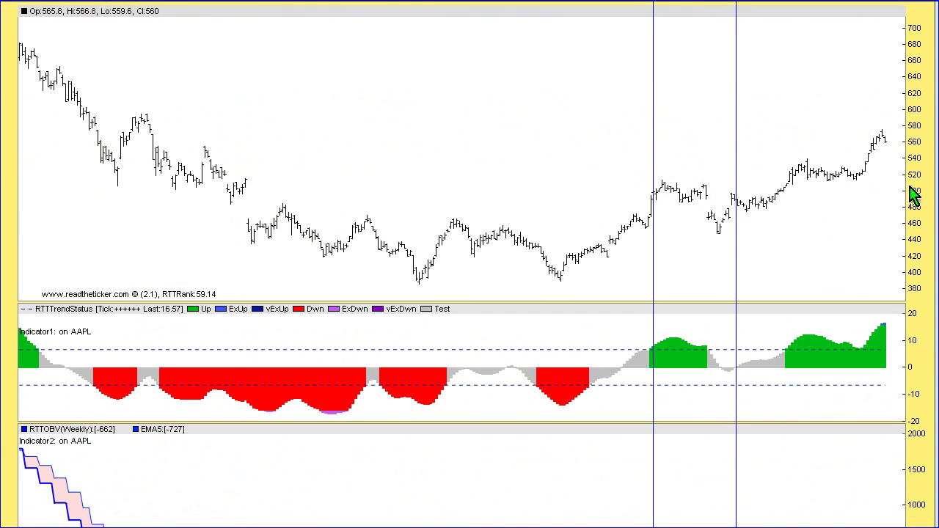
scroll(913, 195, down, 4)
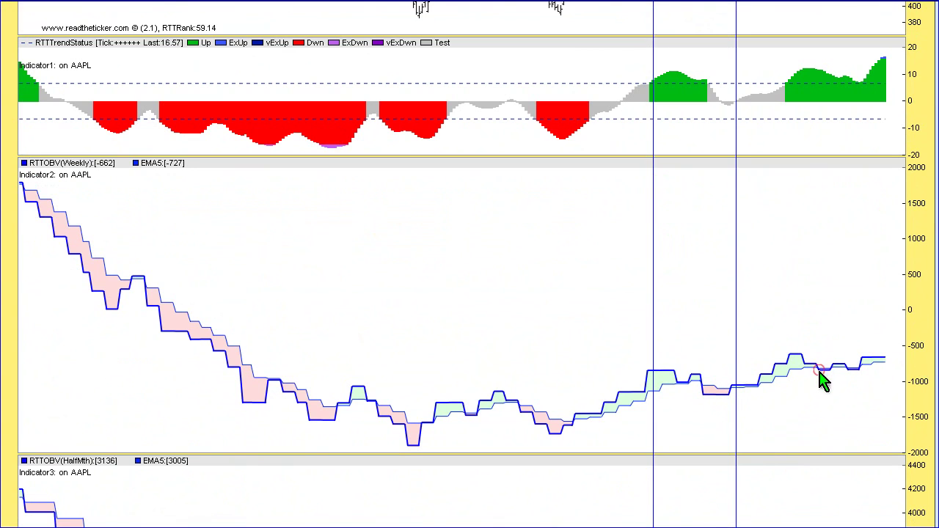
click(798, 390)
click(873, 378)
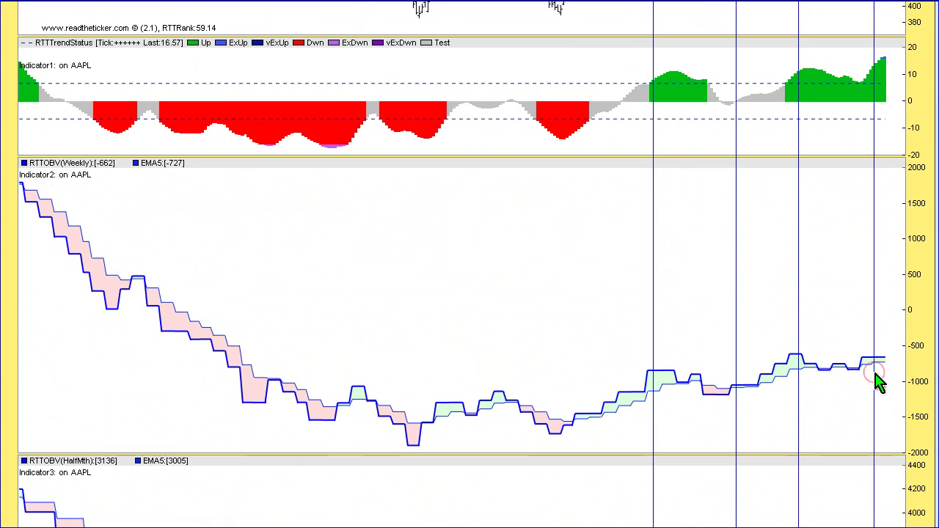
scroll(917, 365, up, 5)
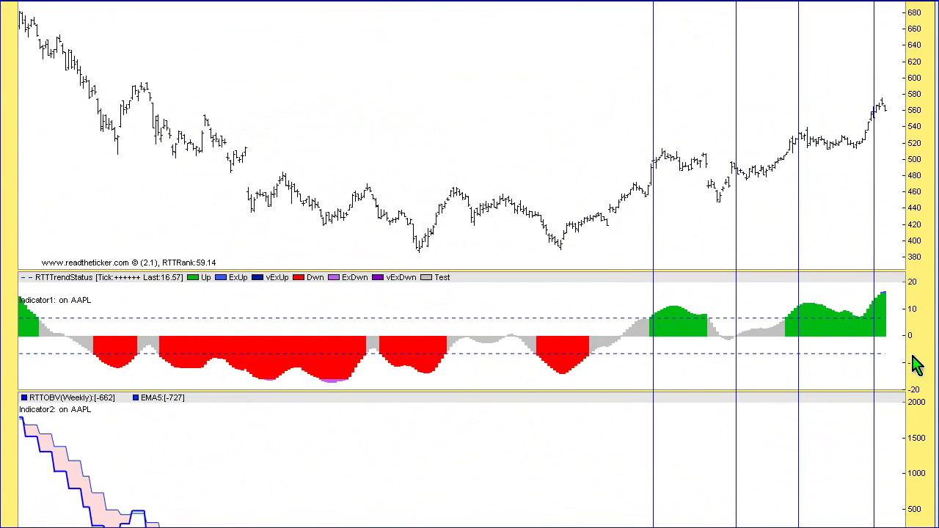
scroll(917, 364, up, 1)
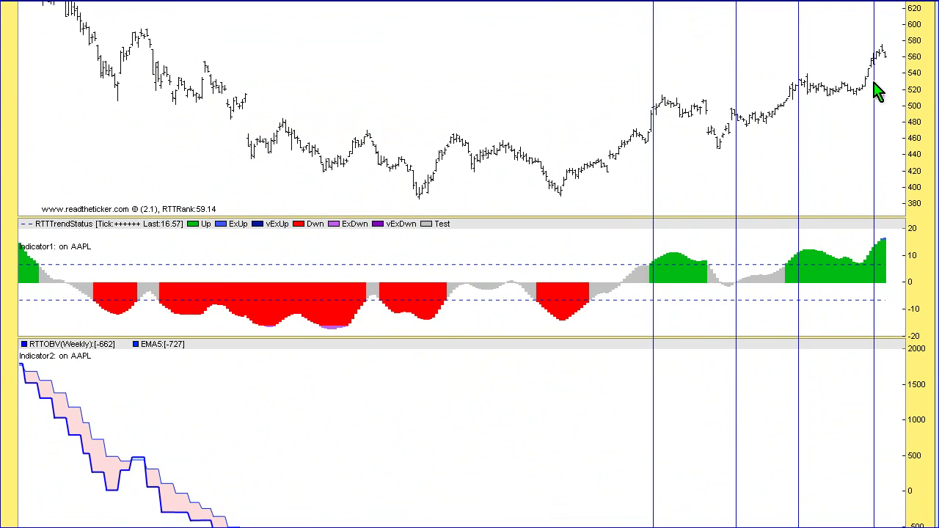
scroll(936, 101, down, 5)
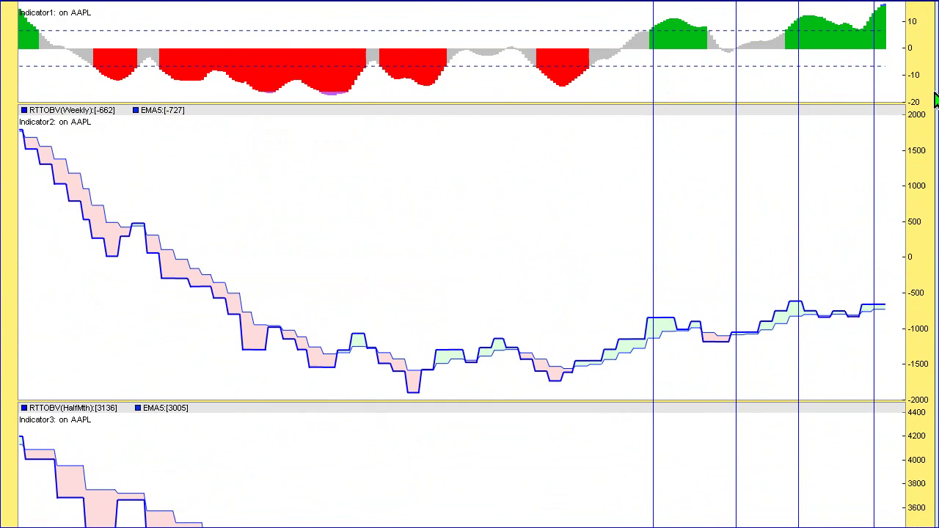
Clear the vertical markers and join the weekly OBV lows near -1900 and -1750 with a rising trend line
click(598, 173)
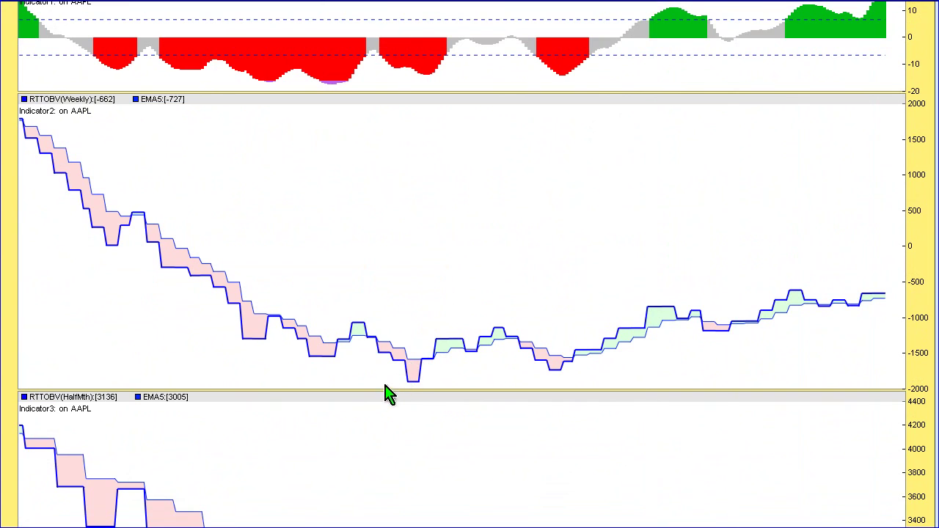
click(414, 389)
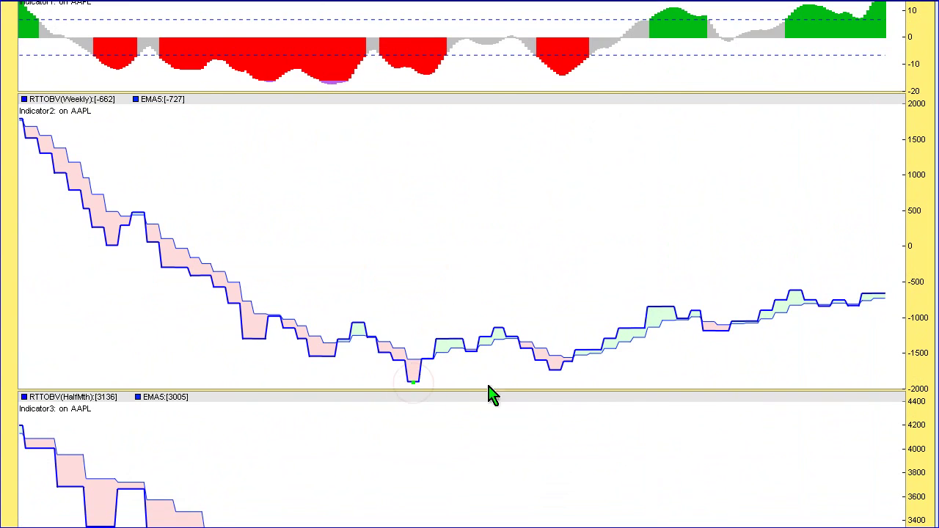
click(555, 380)
Draw a red horizontal line at the AAPL price chart's low
scroll(772, 350, up, 4)
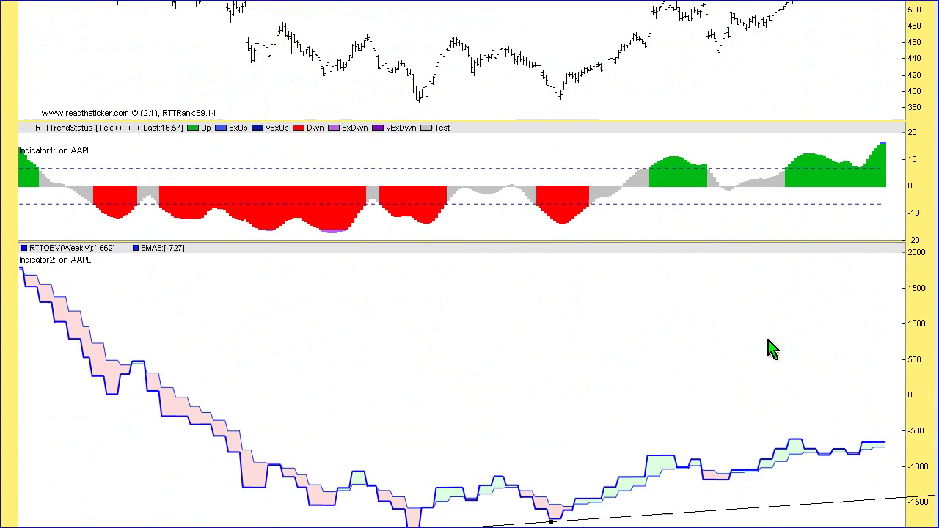
click(413, 155)
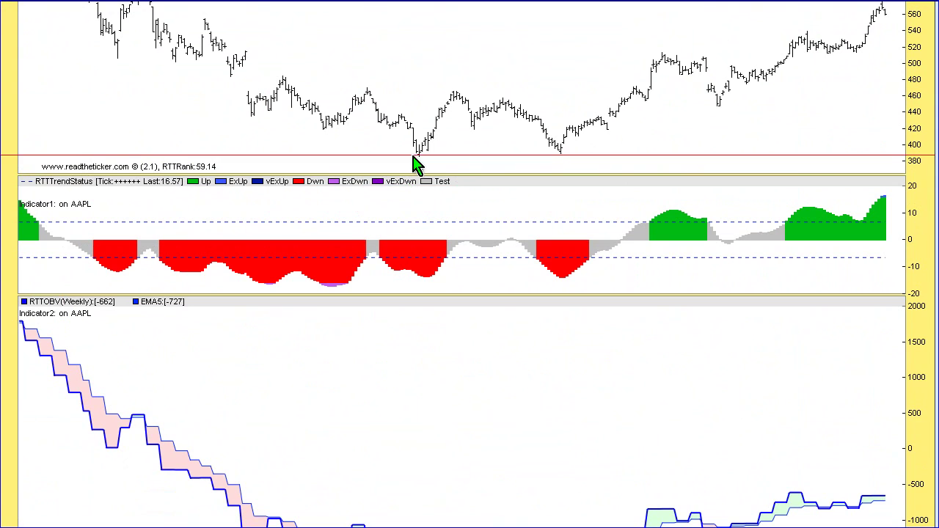
scroll(926, 94, down, 3)
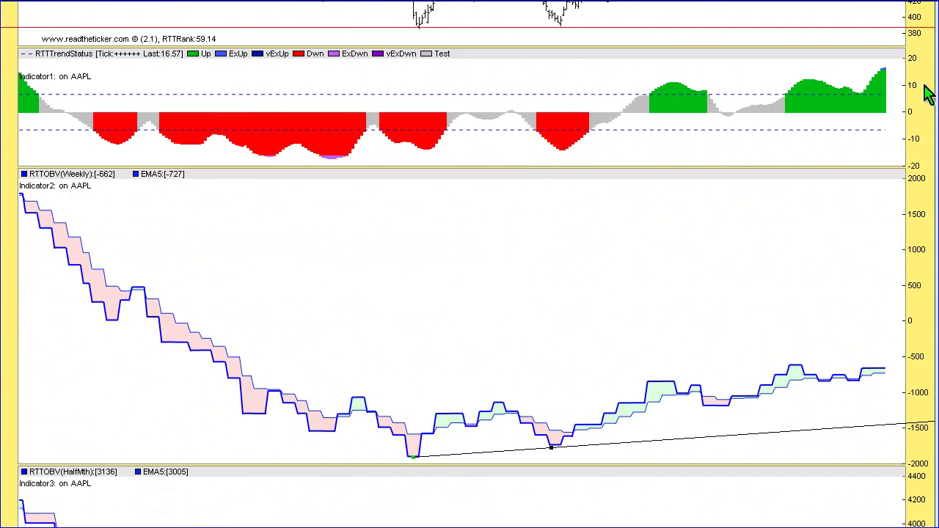
scroll(927, 94, up, 1)
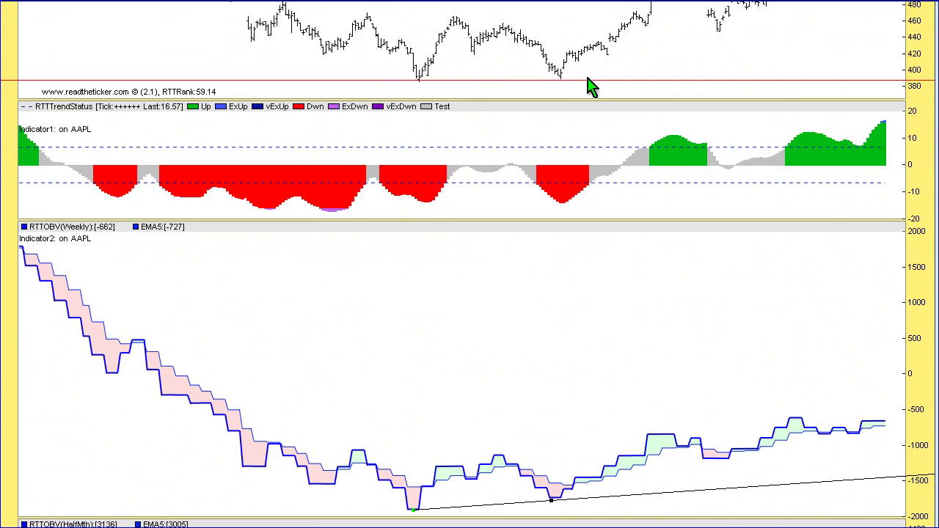
scroll(931, 149, down, 1)
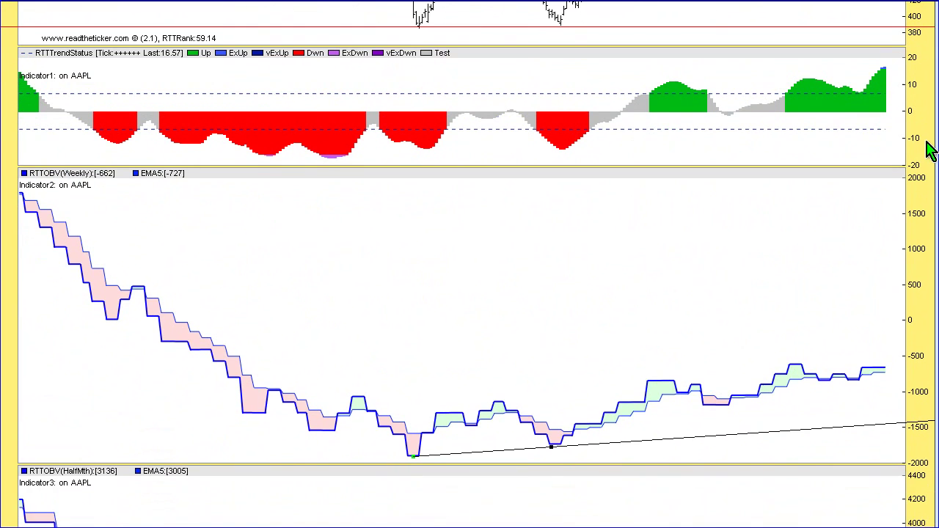
scroll(930, 149, up, 4)
scroll(930, 149, down, 3)
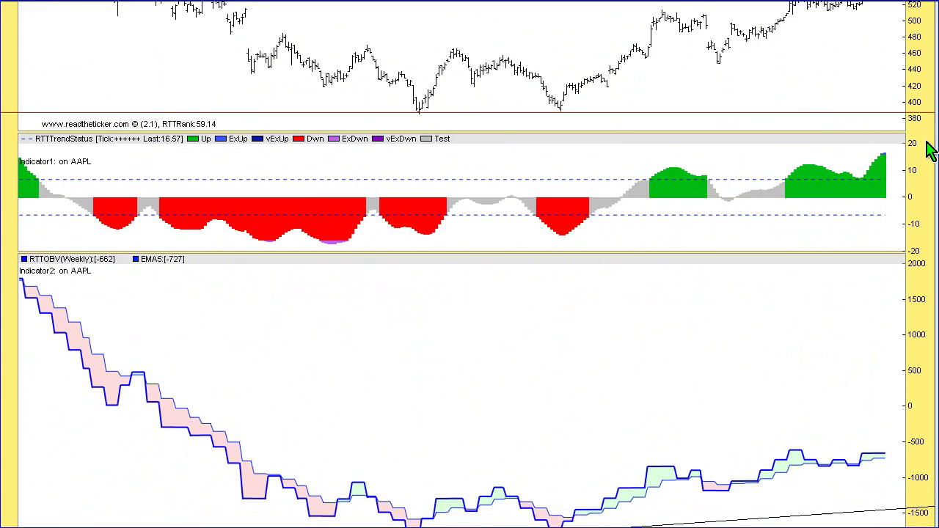
scroll(930, 149, down, 8)
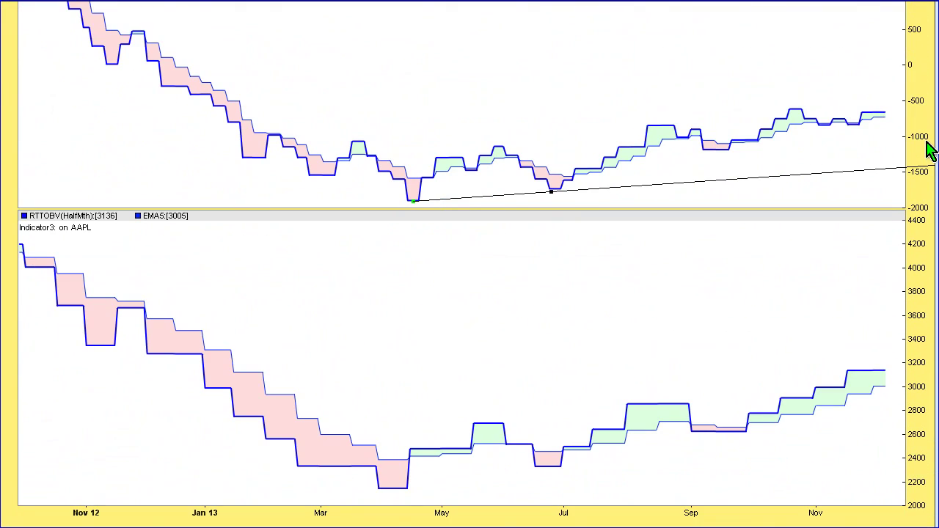
Remove the rising OBV trend line and the red price line from the AAPL chart
click(603, 322)
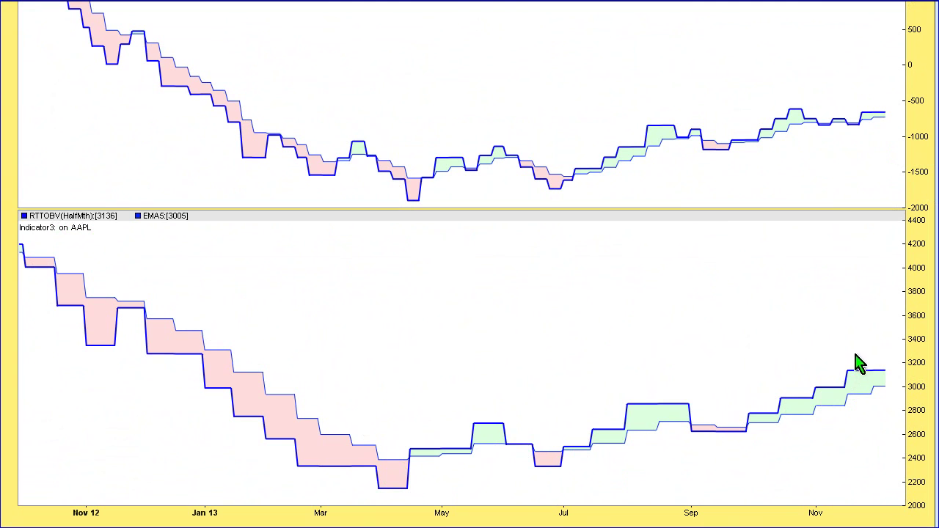
scroll(937, 125, up, 6)
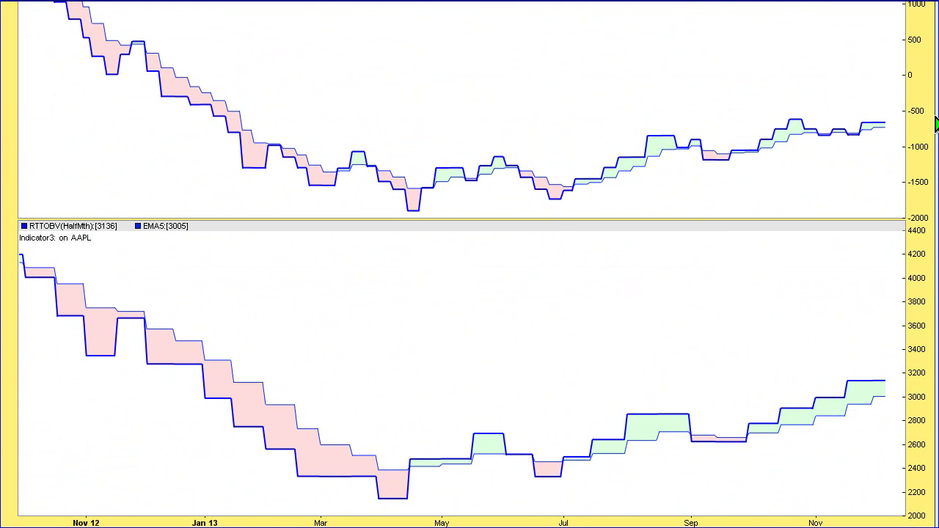
scroll(937, 125, up, 1)
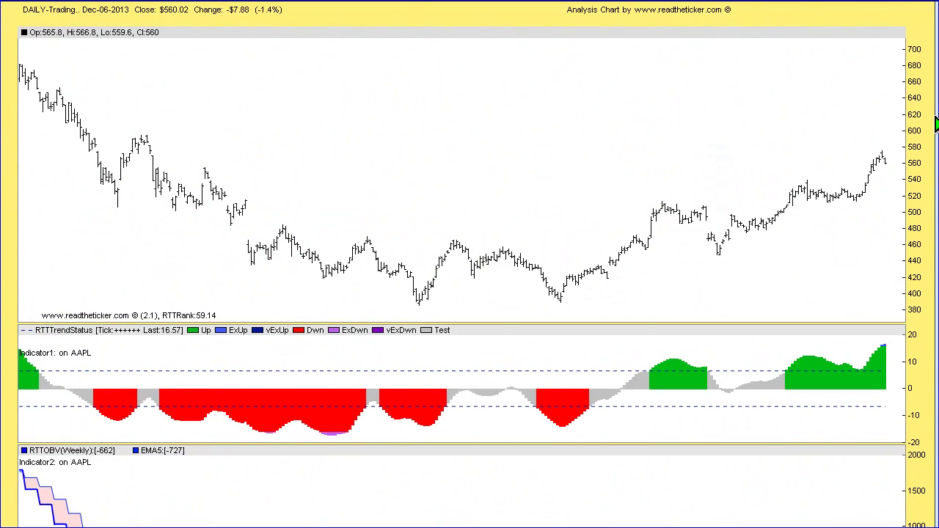
scroll(936, 125, down, 6)
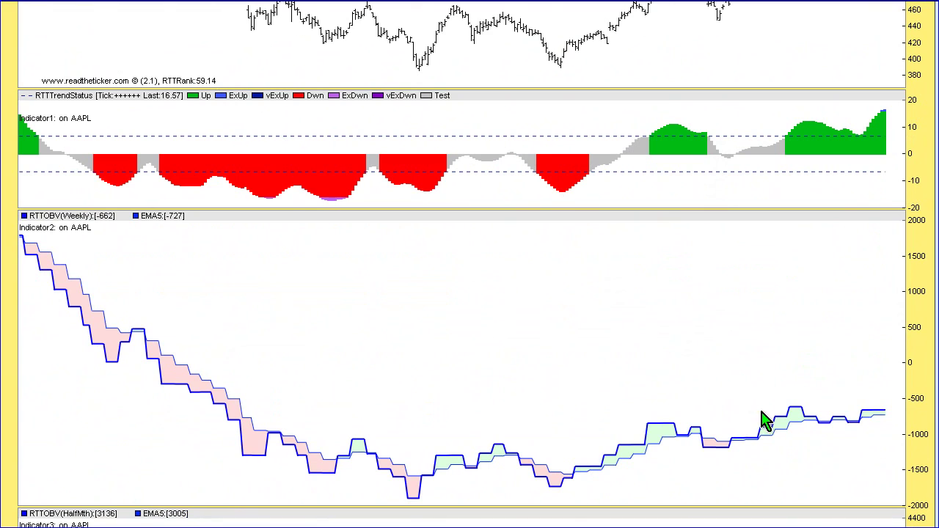
Place a red horizontal line at the recent weekly OBV peak near -600
click(807, 408)
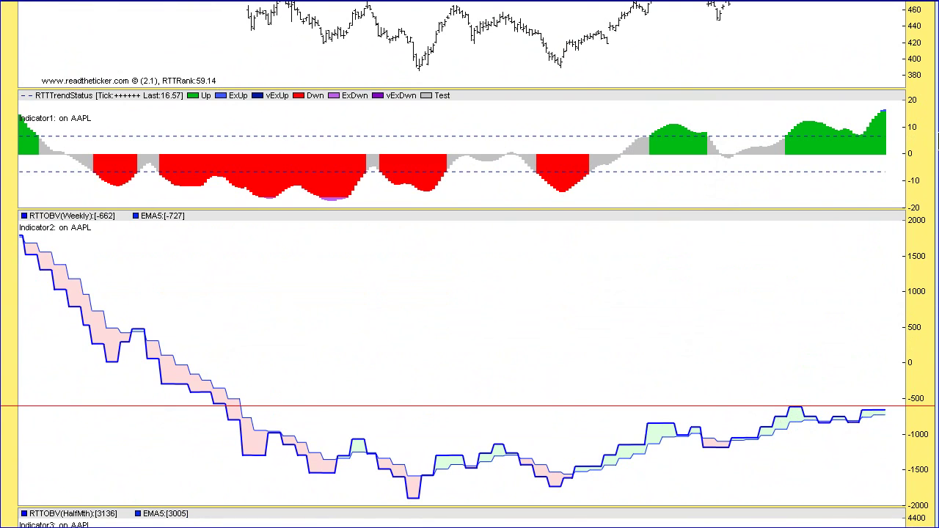
scroll(936, 147, up, 3)
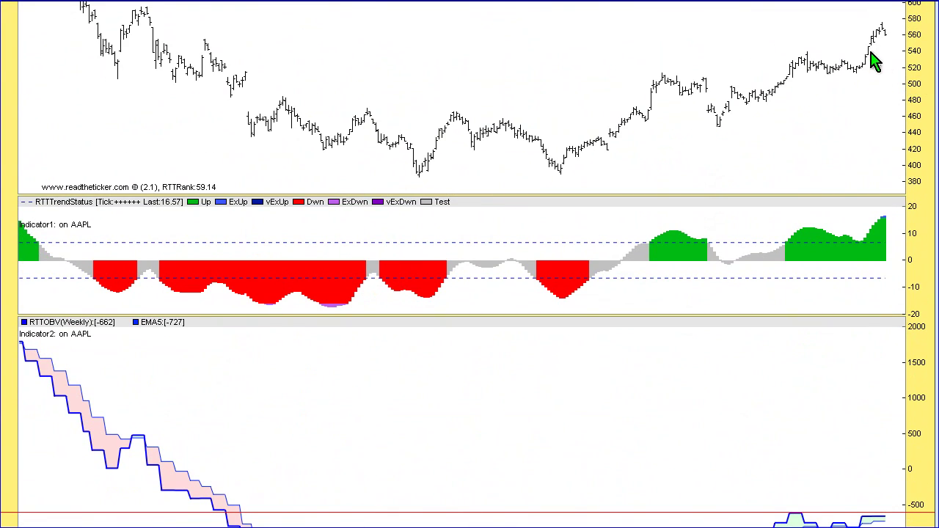
scroll(929, 66, down, 1)
scroll(928, 66, up, 2)
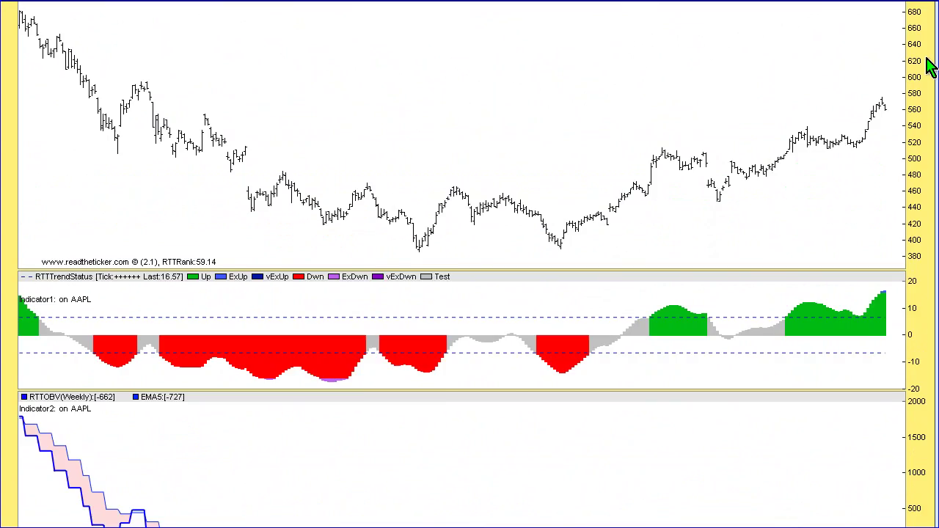
scroll(928, 66, down, 5)
scroll(928, 66, down, 1)
scroll(929, 66, up, 3)
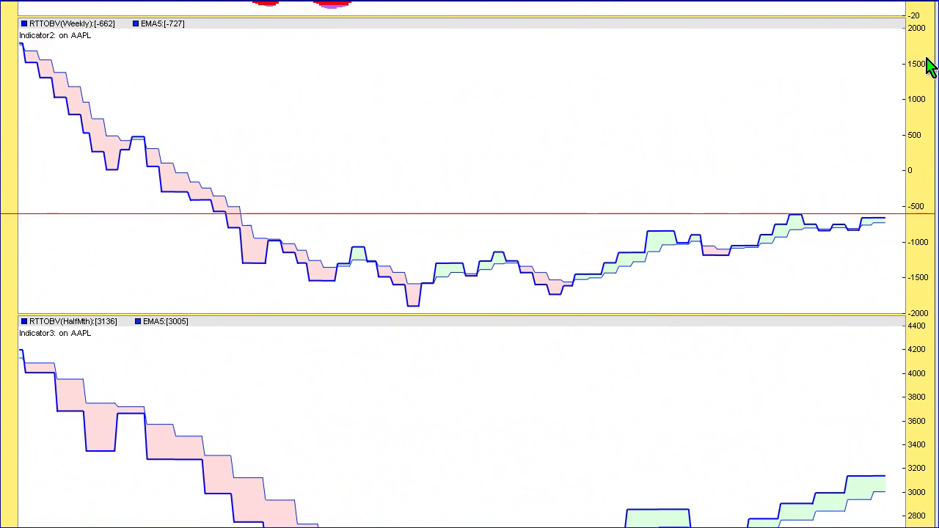
scroll(928, 66, up, 2)
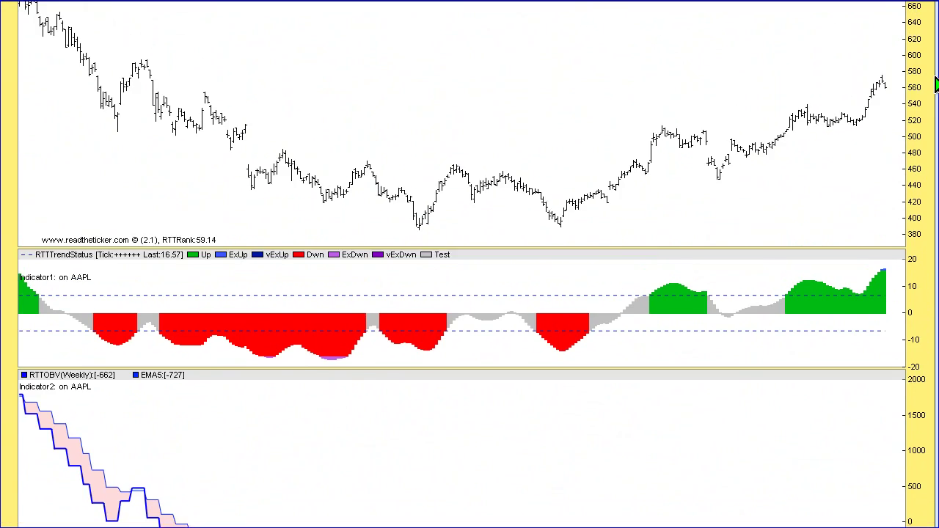
scroll(936, 85, up, 3)
scroll(936, 84, up, 1)
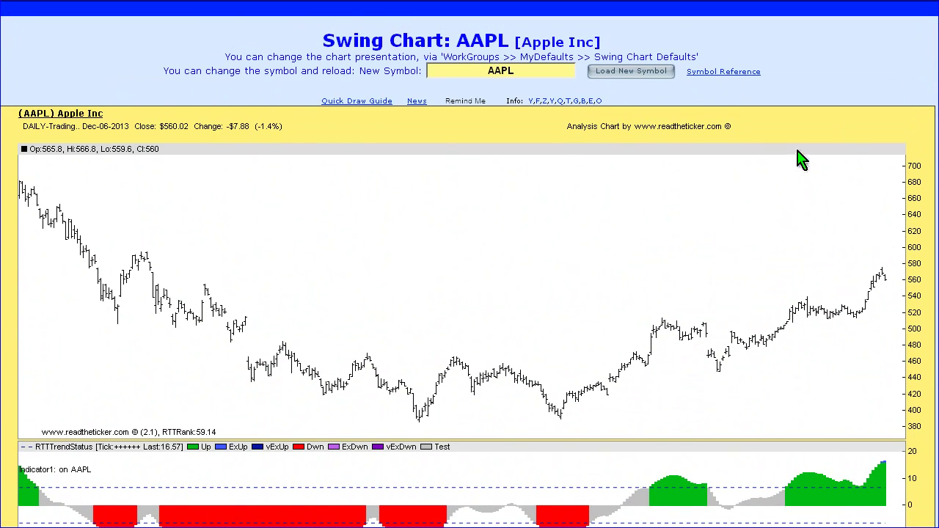